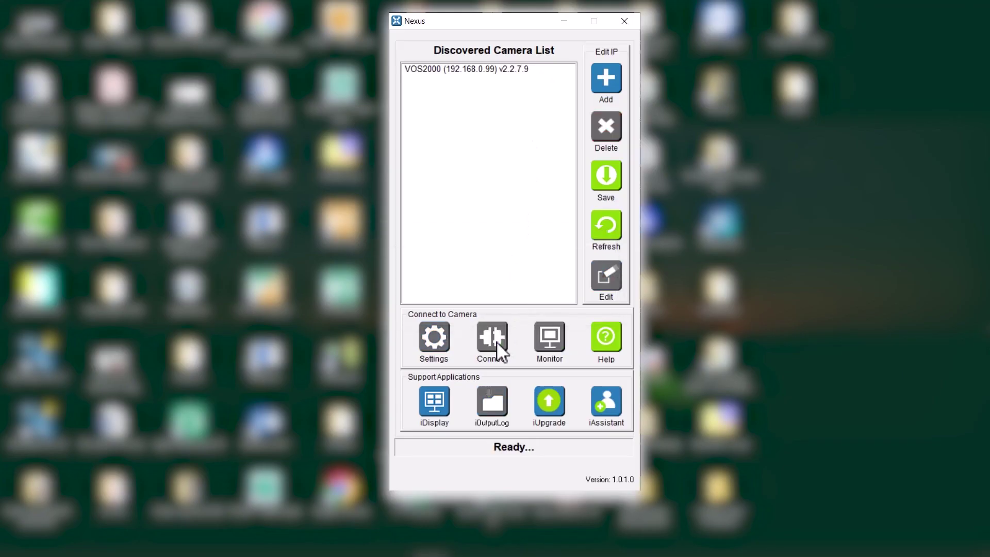
- Connect to the VOS2000 camera and create a new solution
{"action": "left_click", "coordinate": [497, 342]}
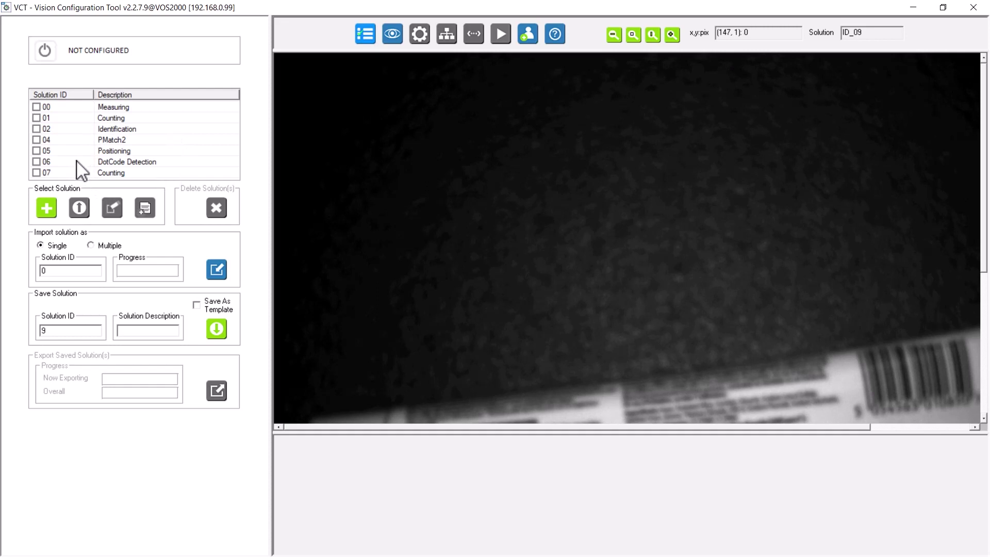
{"action": "left_click", "coordinate": [47, 209]}
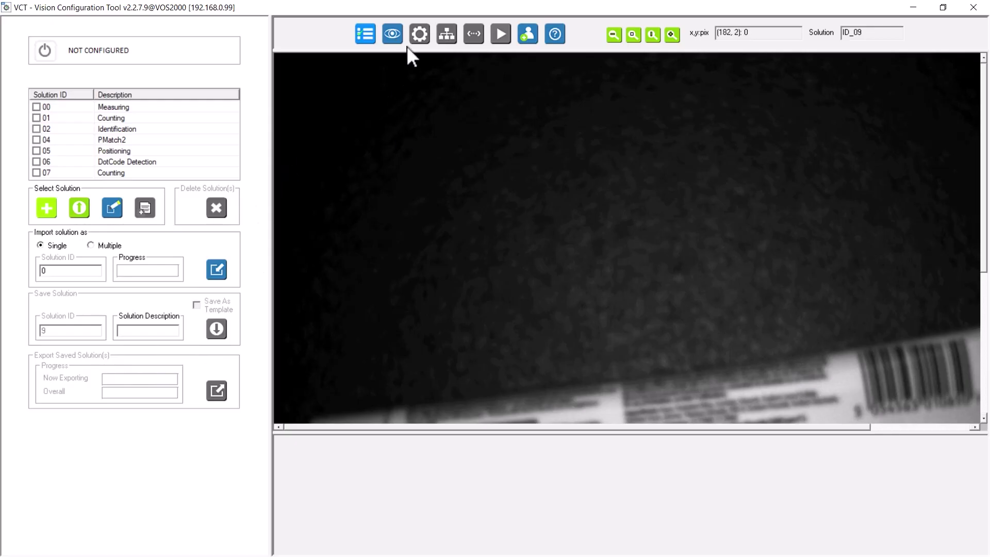
- Open the new solution's sensor setup and fine-tune the camera image's brightness
{"action": "left_click", "coordinate": [394, 37]}
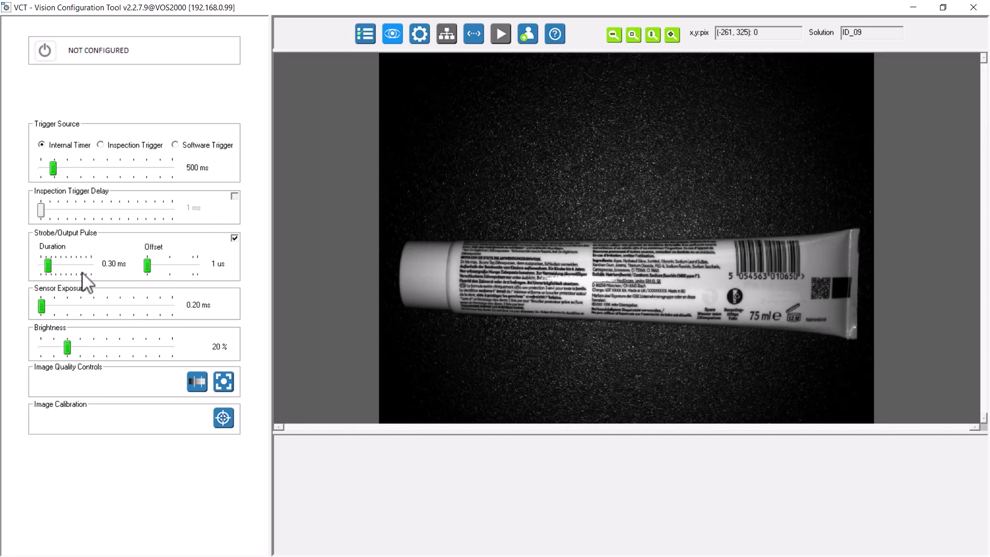
{"action": "left_click", "coordinate": [67, 348]}
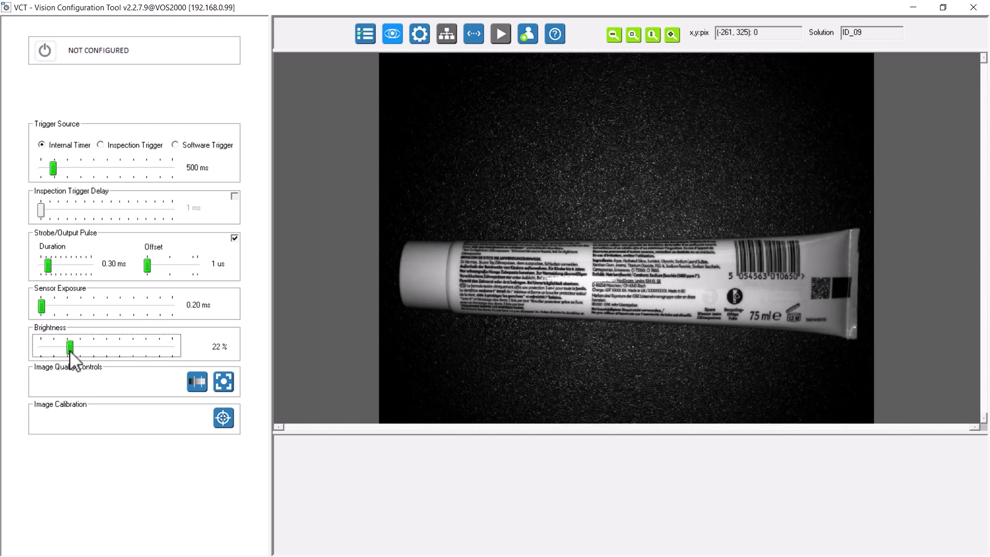
{"action": "key", "text": "Right"}
{"action": "key", "text": "Left"}
{"action": "key", "text": "Left"}
{"action": "key", "text": "Left"}
- Open the tool setup and capture a template image of the toothpaste tube
{"action": "left_click", "coordinate": [425, 41]}
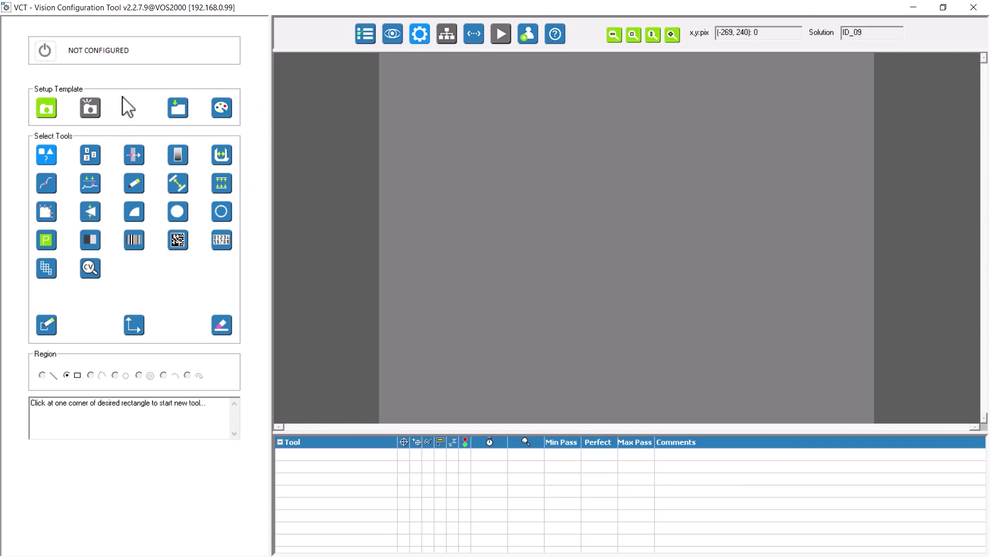
{"action": "left_click", "coordinate": [48, 110]}
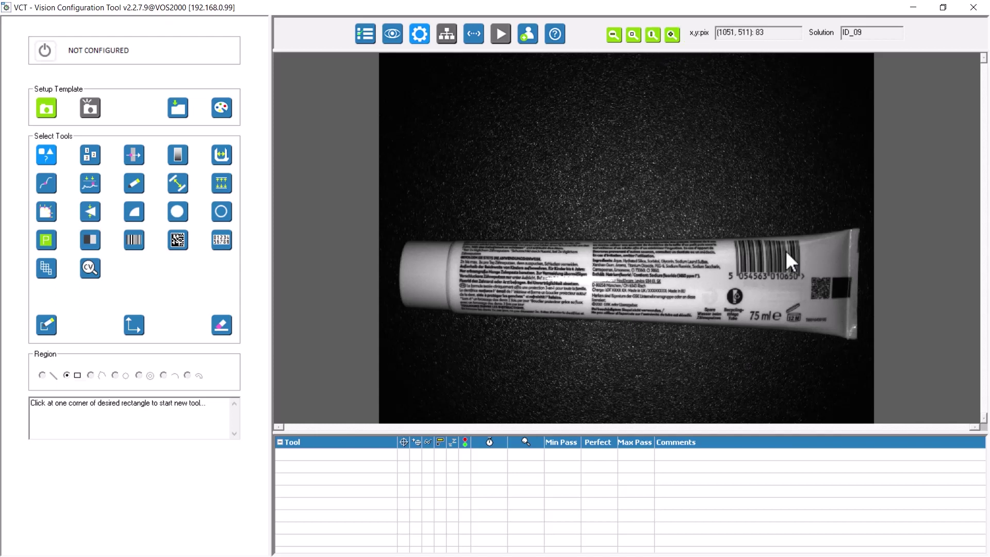
- Place a rectangular Match tool around the round recycling symbol below the tube's barcode
{"action": "left_click", "coordinate": [672, 36]}
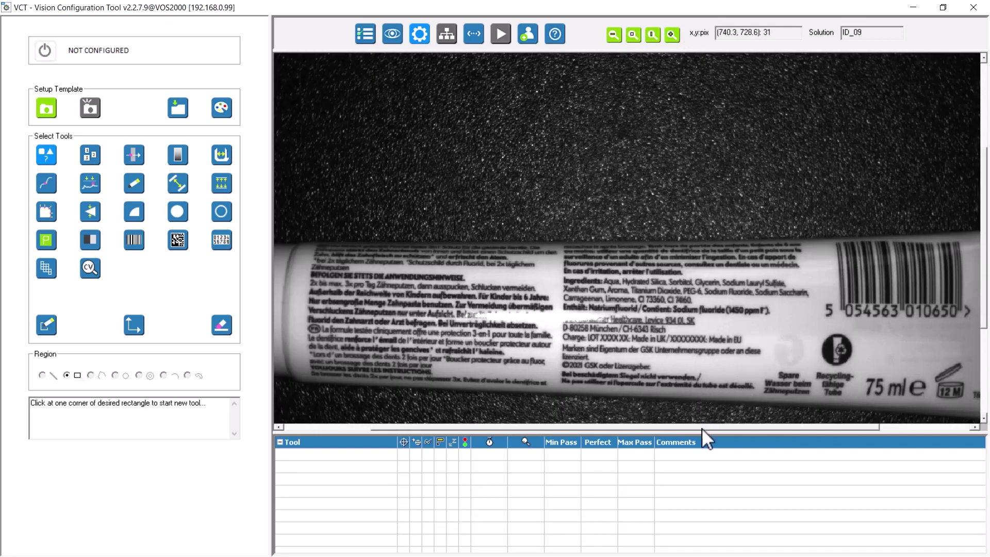
{"action": "left_click_drag", "start_coordinate": [701, 428], "coordinate": [811, 426]}
{"action": "left_click_drag", "start_coordinate": [986, 209], "coordinate": [988, 245]}
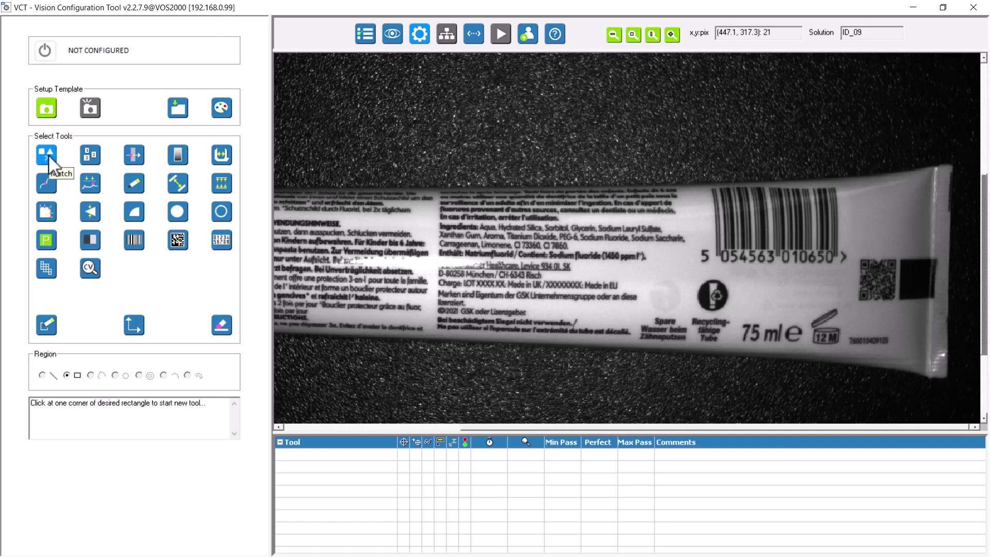
{"action": "left_click", "coordinate": [699, 280]}
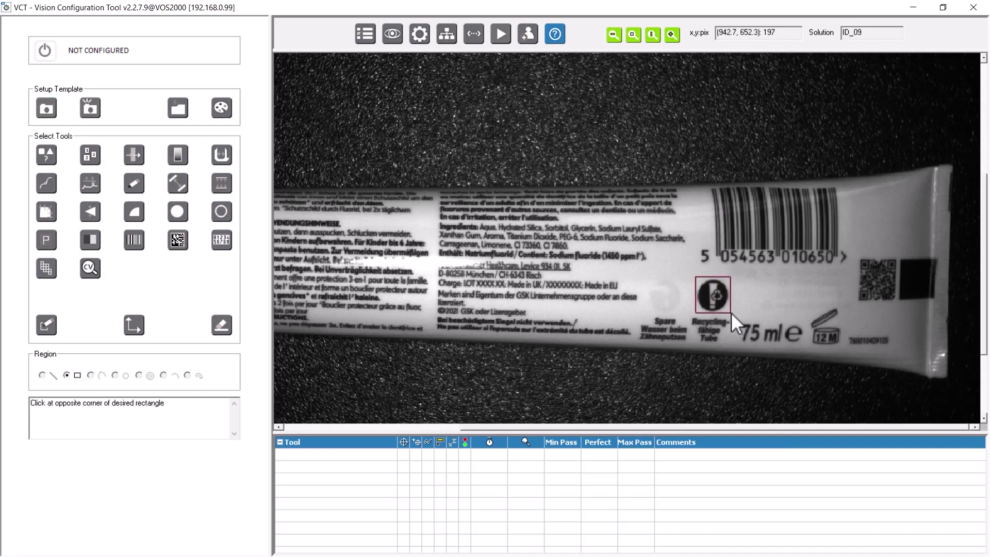
{"action": "left_click", "coordinate": [732, 312]}
{"action": "left_click", "coordinate": [713, 294]}
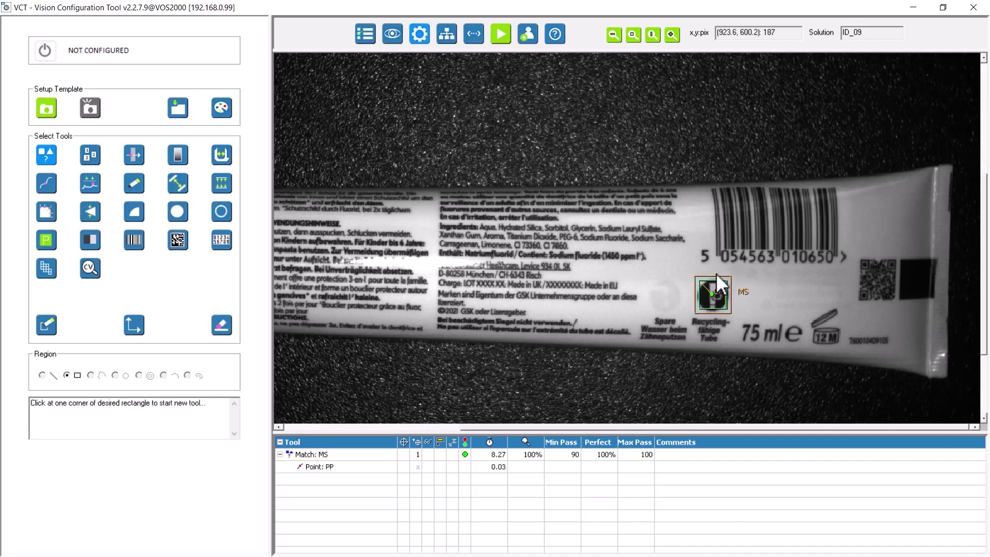
- Enlarge the Match tool's search region around the symbol, from the lower part of the barcode to below the 75 ml text
{"action": "left_click_drag", "start_coordinate": [695, 274], "coordinate": [627, 253]}
{"action": "left_click", "coordinate": [803, 326]}
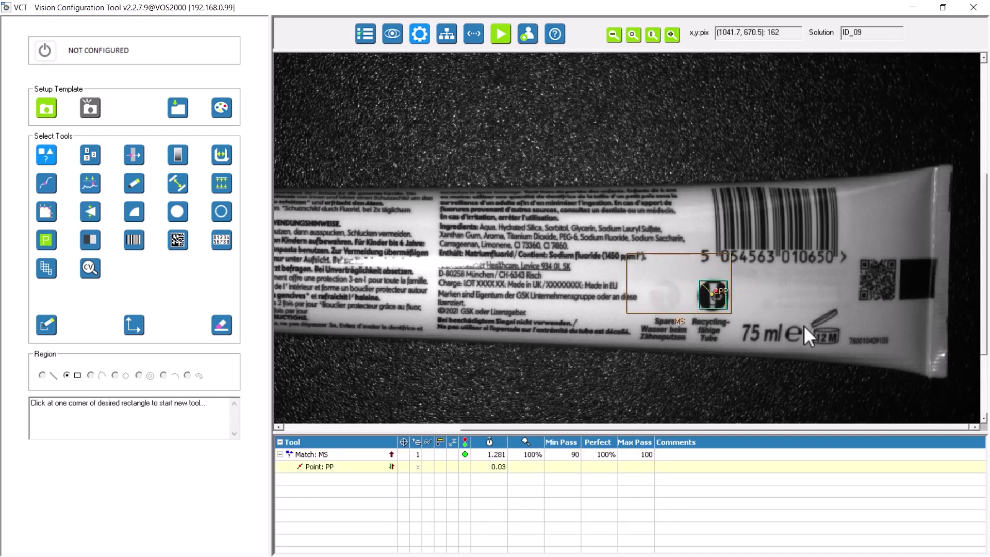
{"action": "left_click_drag", "start_coordinate": [735, 315], "coordinate": [846, 343]}
{"action": "left_click", "coordinate": [847, 252]}
{"action": "left_click_drag", "start_coordinate": [848, 252], "coordinate": [867, 217]}
{"action": "left_click", "coordinate": [672, 274]}
{"action": "left_click", "coordinate": [722, 289]}
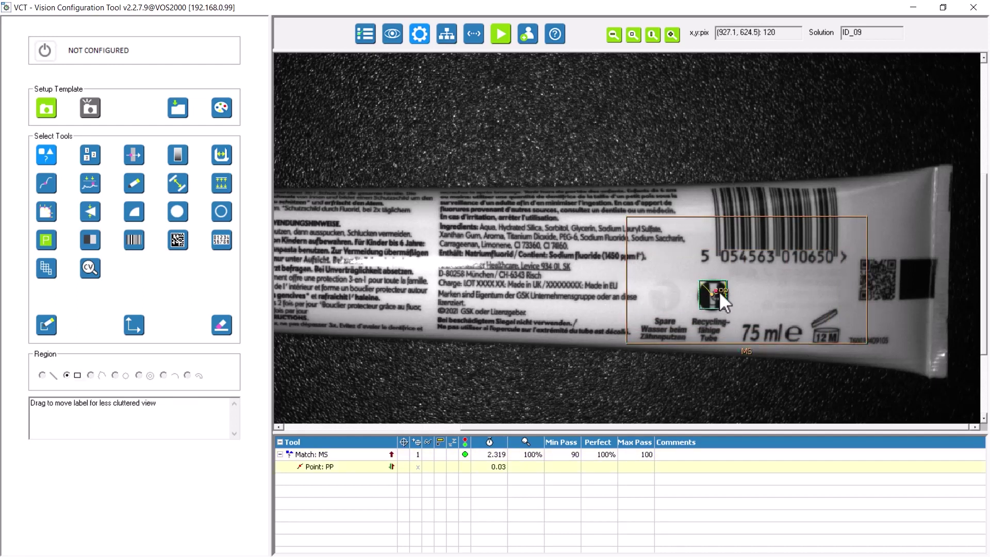
- Resize the match model box so it encloses the whole round recycling symbol
{"action": "left_click", "coordinate": [701, 283]}
{"action": "left_click_drag", "start_coordinate": [702, 284], "coordinate": [735, 311]}
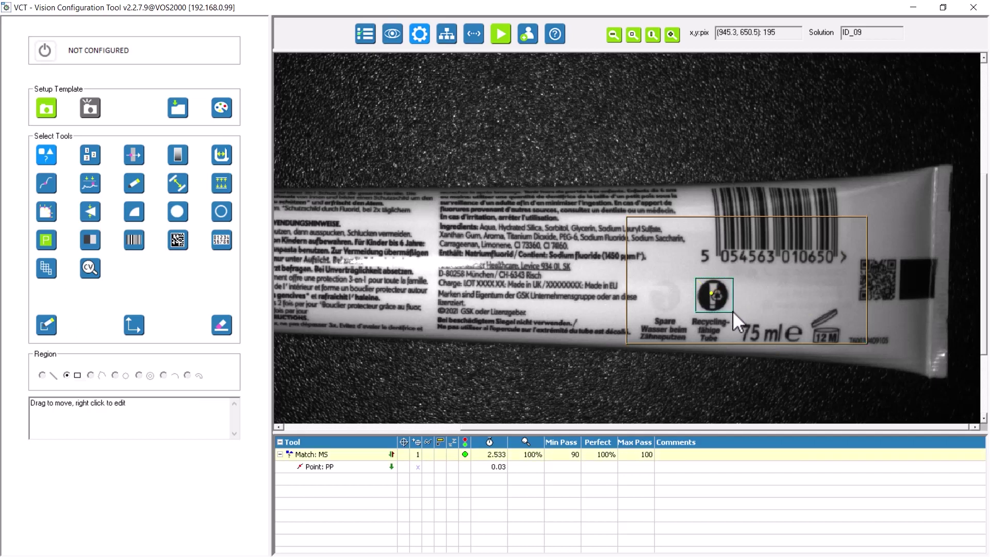
{"action": "left_click_drag", "start_coordinate": [732, 310], "coordinate": [734, 311]}
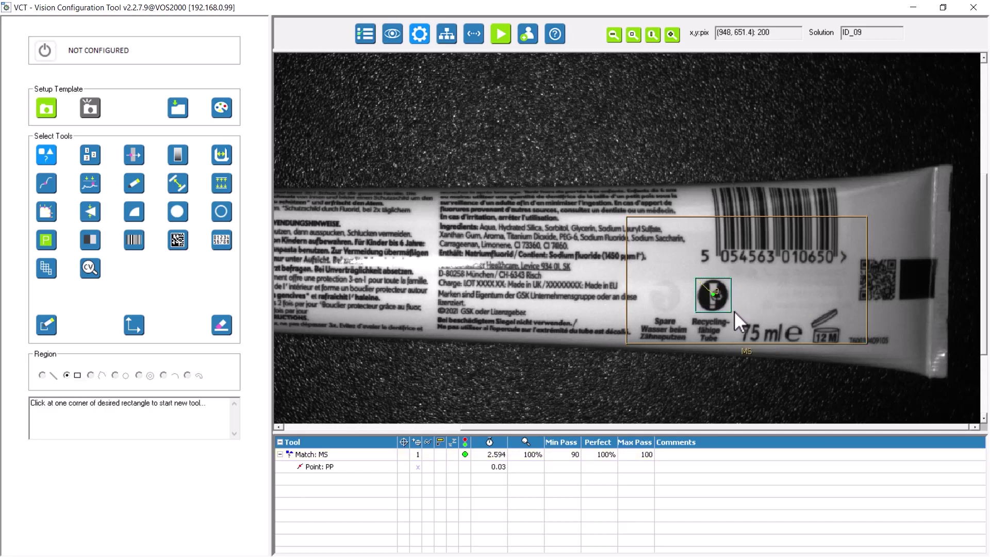
- Open the Match tool's properties and name its score result Merkmal
{"action": "left_click", "coordinate": [722, 284]}
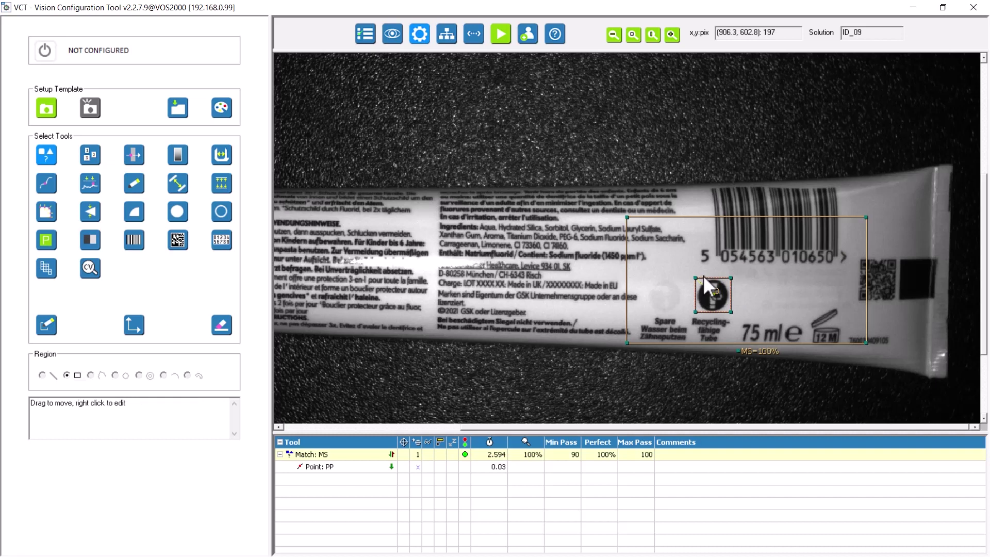
{"action": "right_click", "coordinate": [706, 282]}
{"action": "left_click_drag", "start_coordinate": [825, 285], "coordinate": [447, 149]}
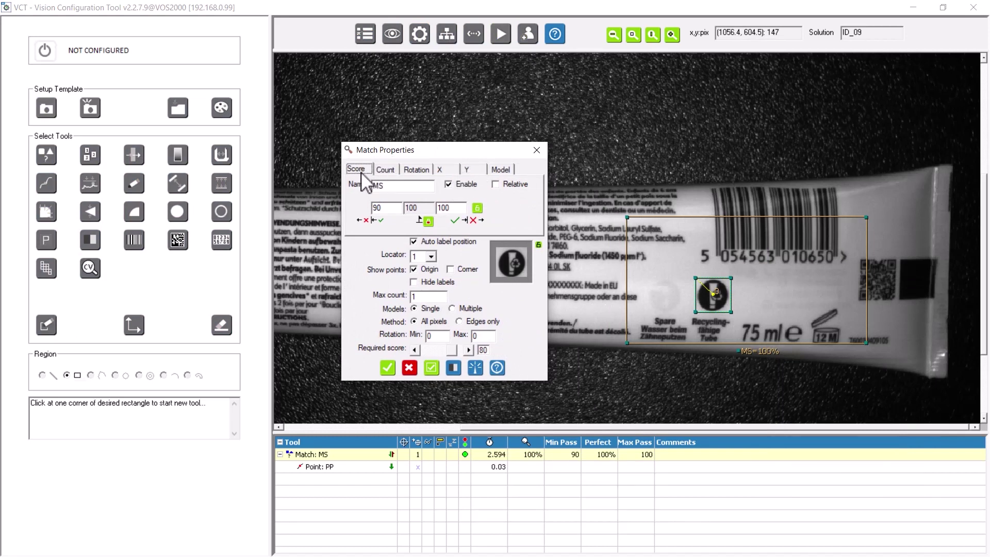
{"action": "left_click", "coordinate": [384, 172]}
{"action": "left_click", "coordinate": [418, 173]}
{"action": "left_click", "coordinate": [363, 173]}
{"action": "left_click", "coordinate": [384, 172]}
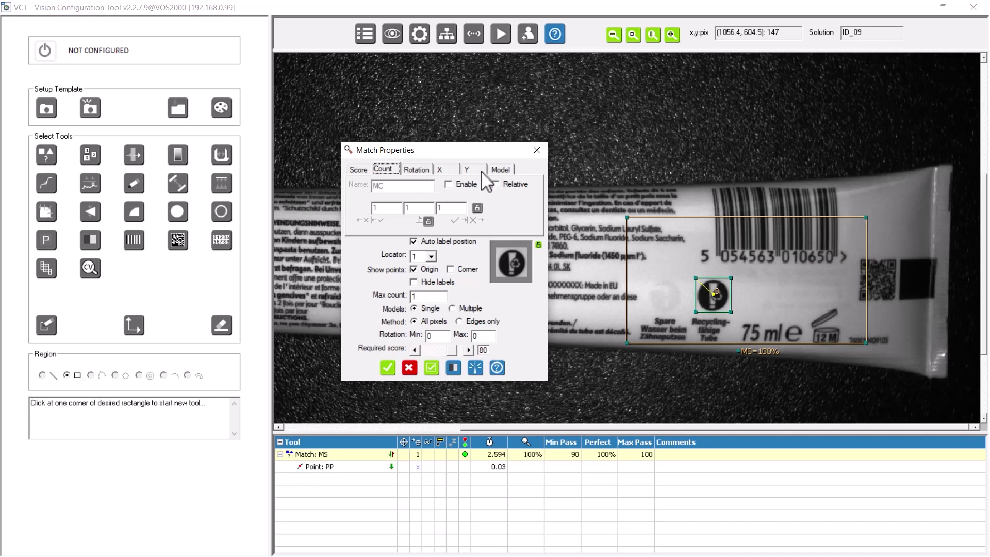
{"action": "left_click", "coordinate": [361, 172]}
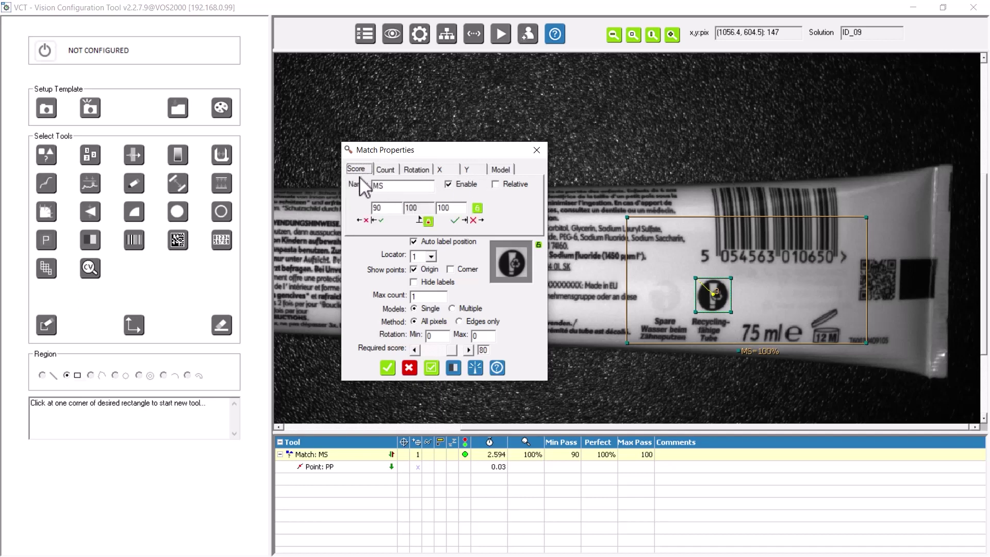
{"action": "double_click", "coordinate": [376, 186]}
{"action": "type", "text": "Merkmal"}
{"action": "mouse_move", "coordinate": [383, 208]}
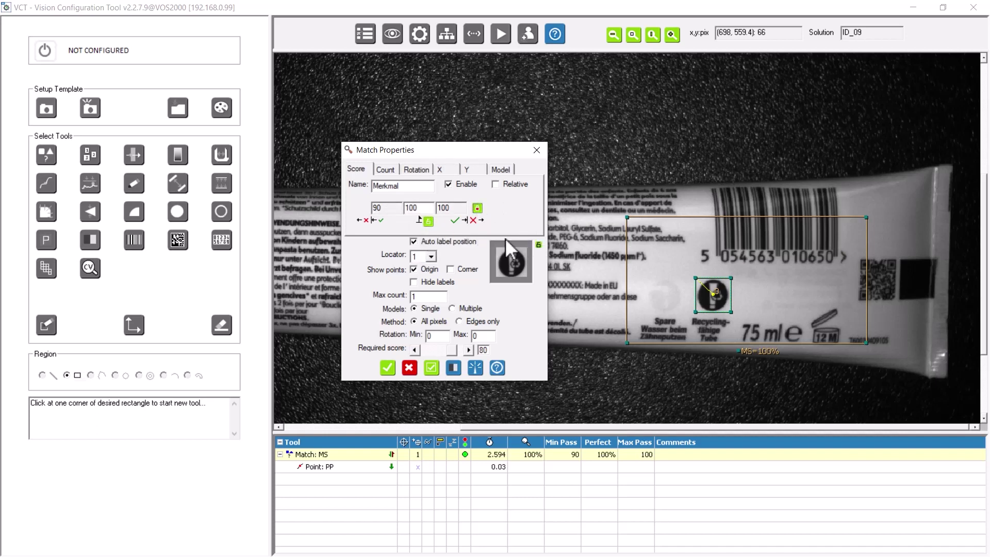
- Enable the Match tool's X and Y position results and name them MerkmalX and MerkmalY
{"action": "left_click", "coordinate": [450, 171]}
{"action": "left_click", "coordinate": [448, 184]}
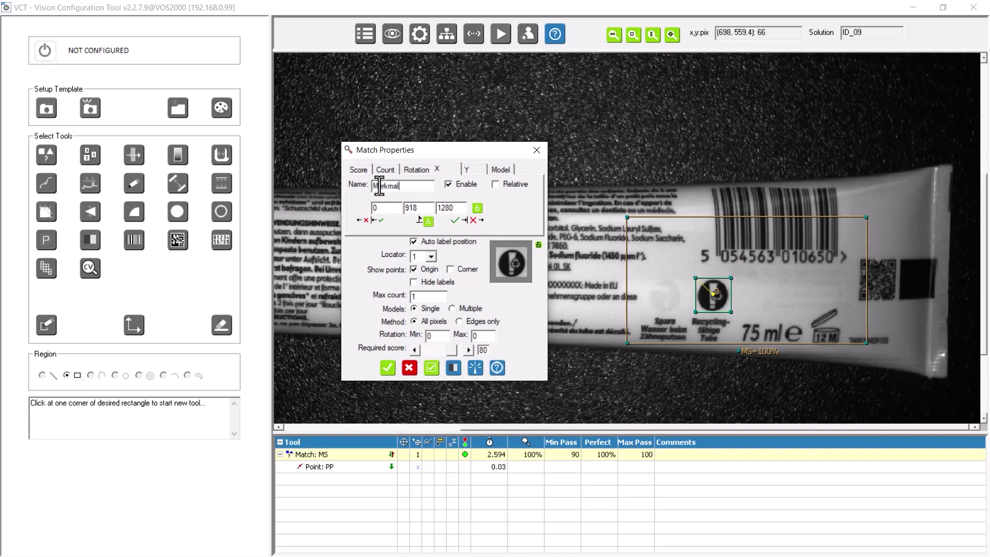
{"action": "left_click", "coordinate": [465, 170]}
{"action": "left_click", "coordinate": [449, 184]}
{"action": "double_click", "coordinate": [372, 184]}
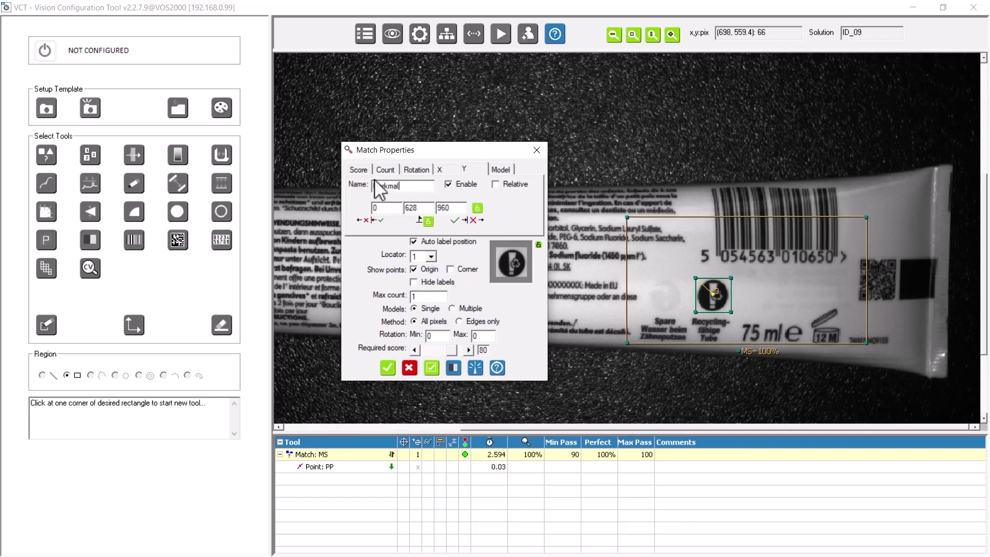
{"action": "type", "text": "MerkmalY"}
- Toggle the locks on MerkmalX's perfect value and pass limits, and check the limits of MerkmalY
{"action": "left_click", "coordinate": [451, 170]}
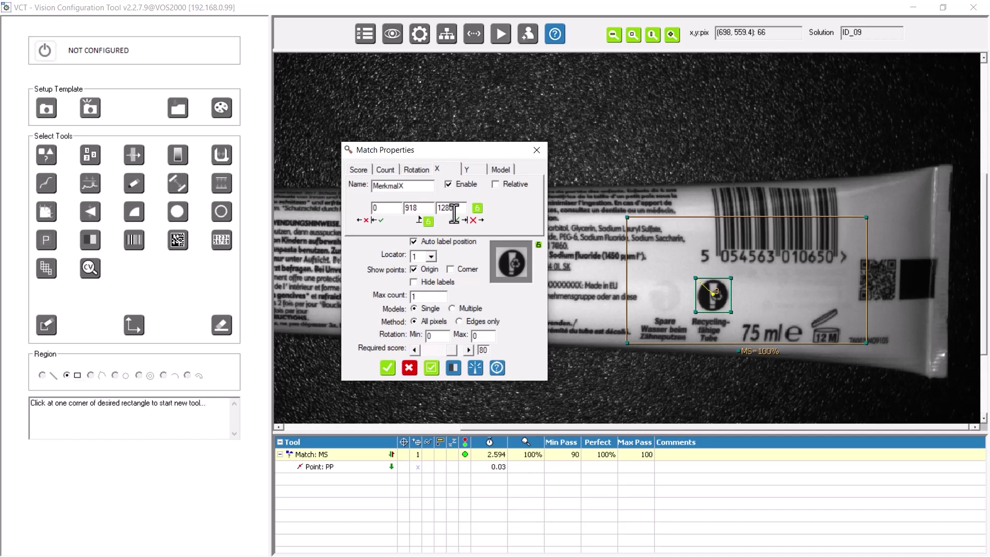
{"action": "mouse_move", "coordinate": [455, 209]}
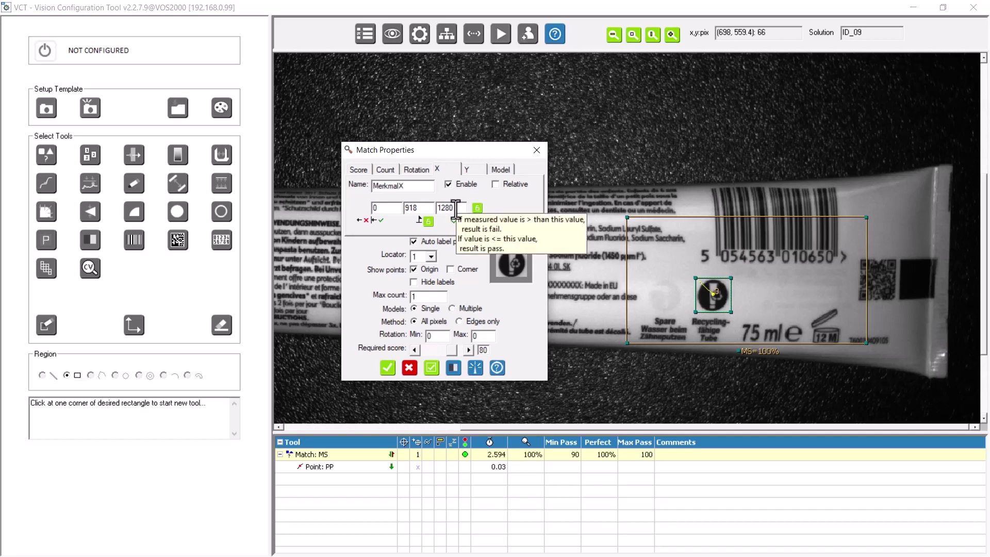
{"action": "left_click", "coordinate": [429, 221]}
{"action": "left_click", "coordinate": [477, 208]}
{"action": "left_click", "coordinate": [479, 172]}
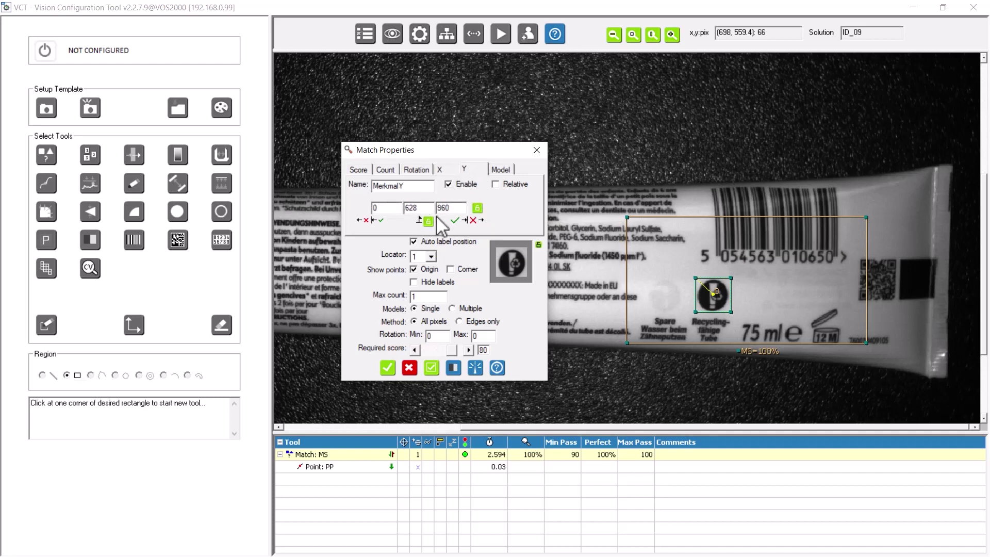
- Show both the origin point and the corner point for the Merkmal match
{"action": "left_click", "coordinate": [359, 170]}
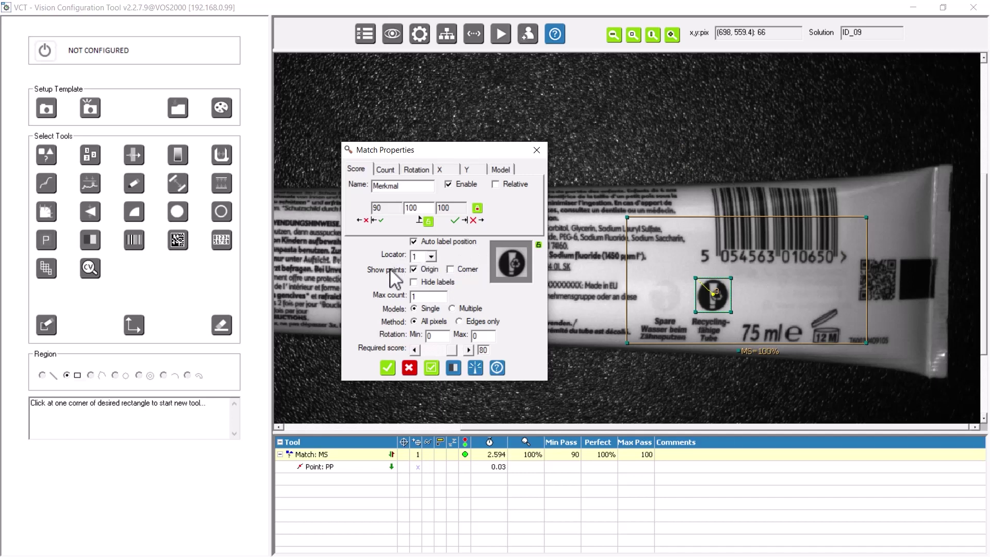
{"action": "left_click", "coordinate": [416, 273]}
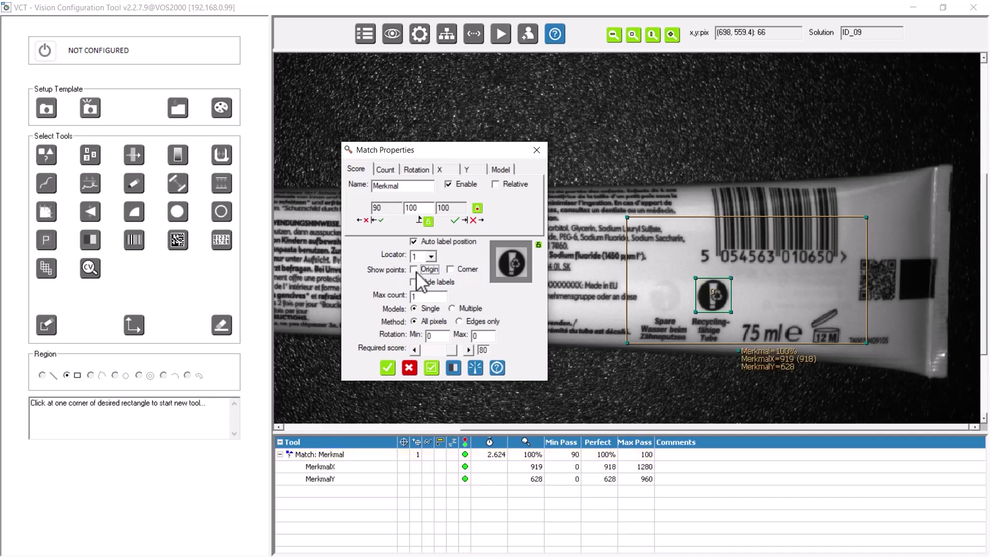
{"action": "left_click", "coordinate": [416, 271]}
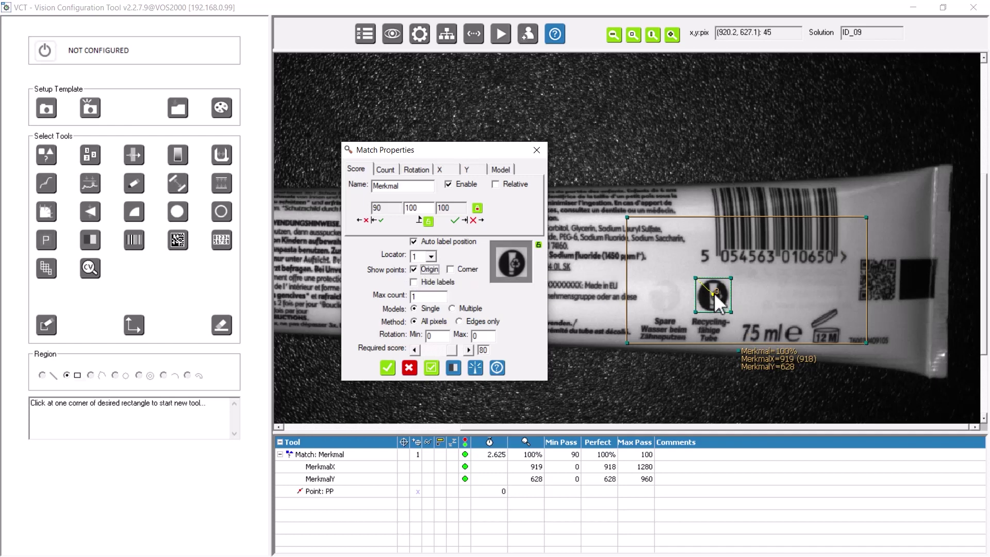
{"action": "left_click", "coordinate": [443, 270]}
{"action": "left_click", "coordinate": [451, 269]}
{"action": "left_click", "coordinate": [413, 269]}
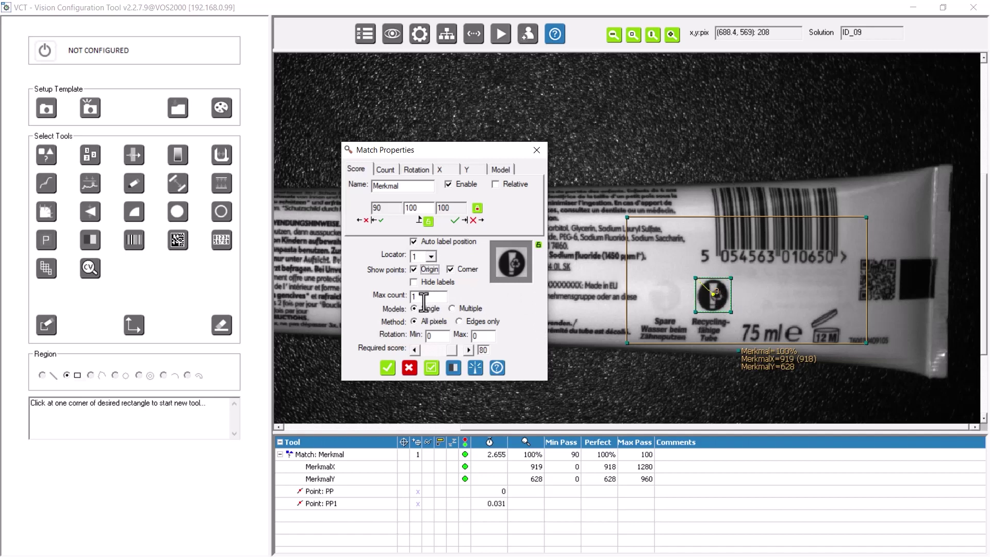
- Set the match method to Edges only with a rotation range of -90 to 90, and apply the properties
{"action": "left_click", "coordinate": [459, 321]}
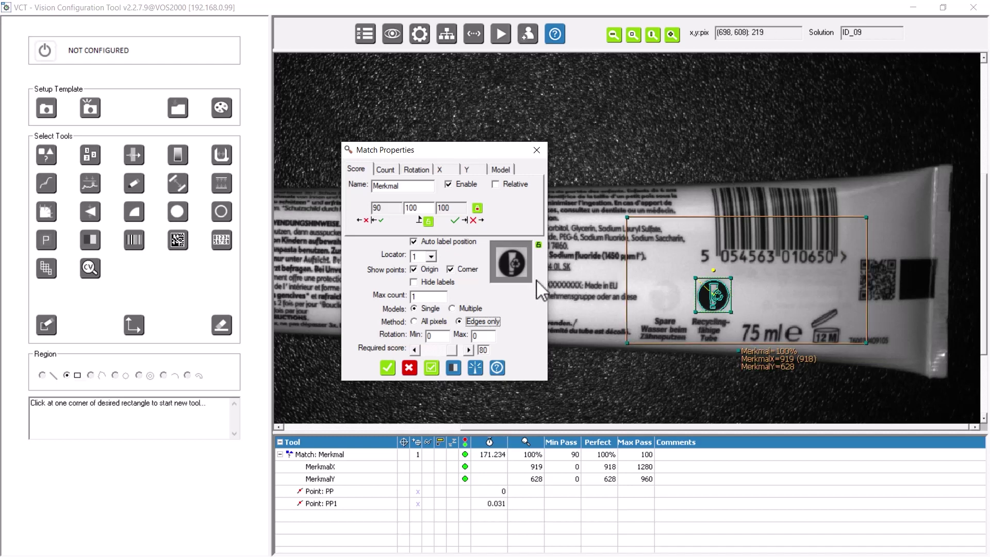
{"action": "left_click_drag", "start_coordinate": [436, 336], "coordinate": [417, 336]}
{"action": "double_click", "coordinate": [471, 336]}
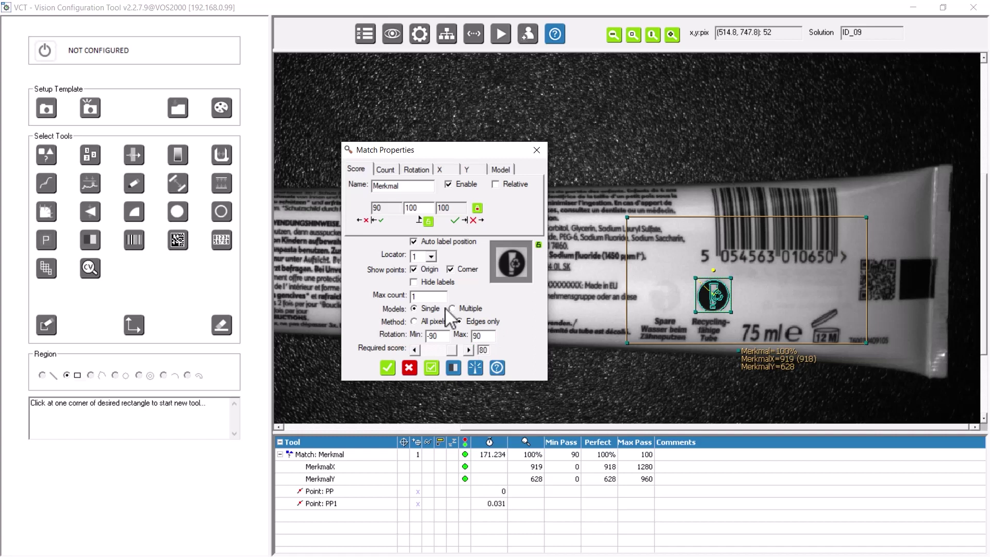
{"action": "left_click", "coordinate": [431, 370]}
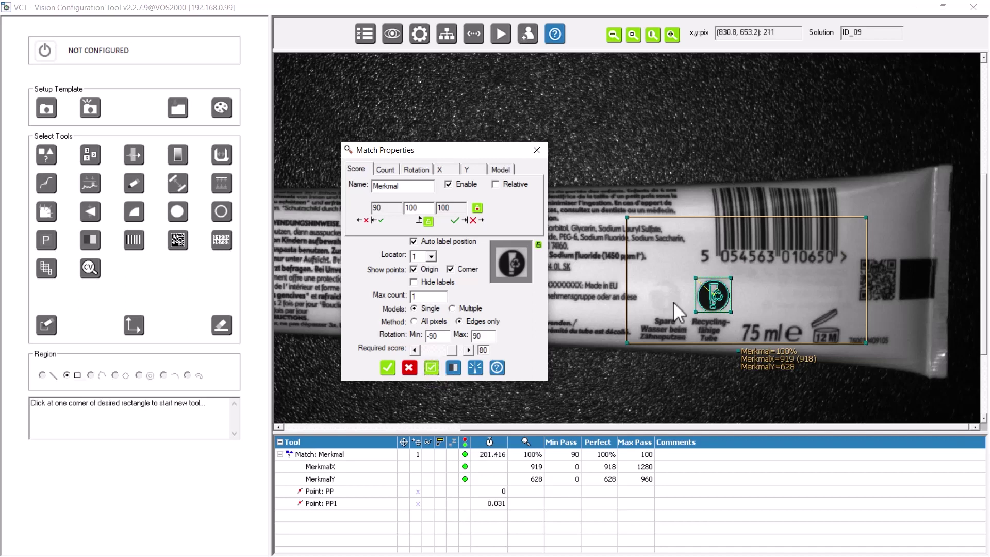
{"action": "left_click", "coordinate": [388, 367]}
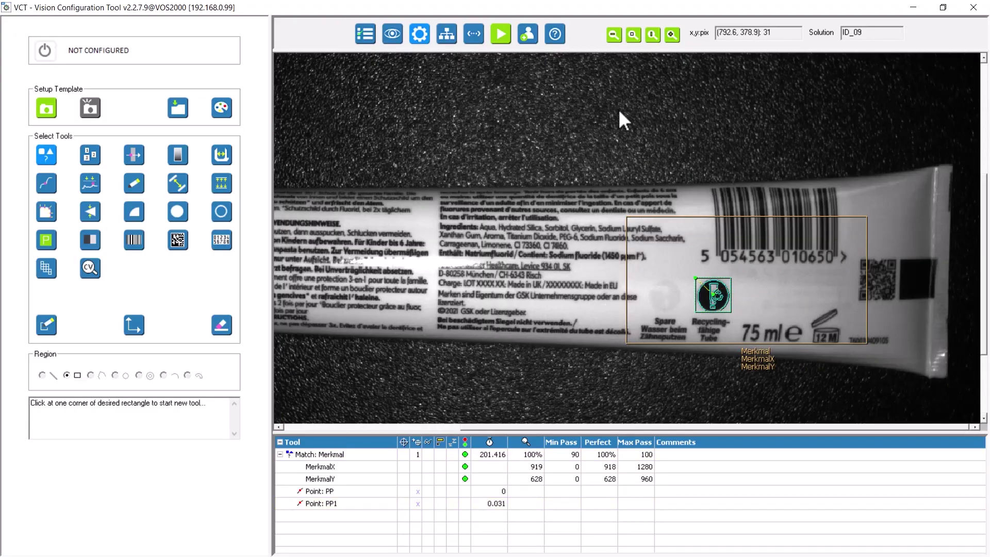
- Run the inspection to test the Merkmal match on live images of the tube
{"action": "left_click", "coordinate": [503, 34]}
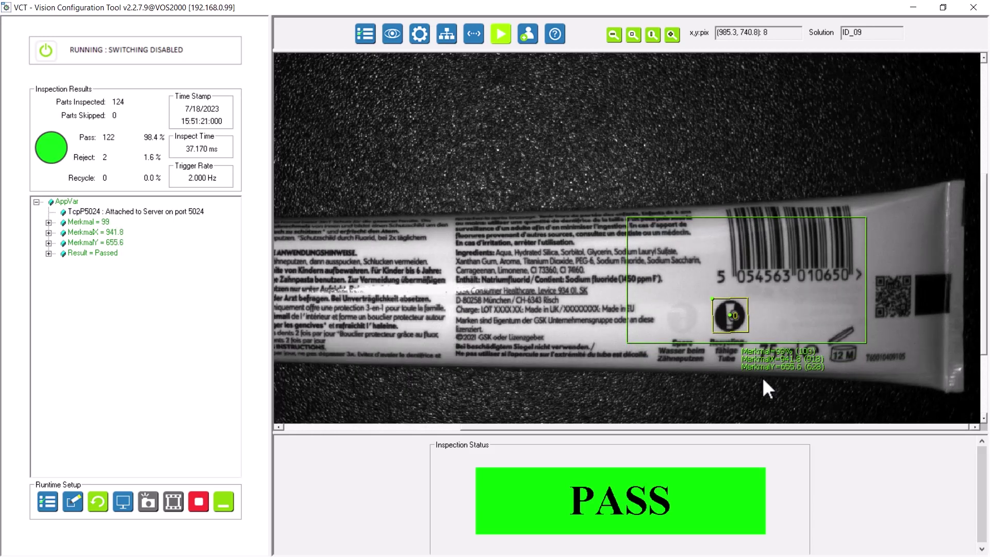
- Make the point at the recycling symbol's centre act as the position reference of locator 1
{"action": "left_click", "coordinate": [424, 38]}
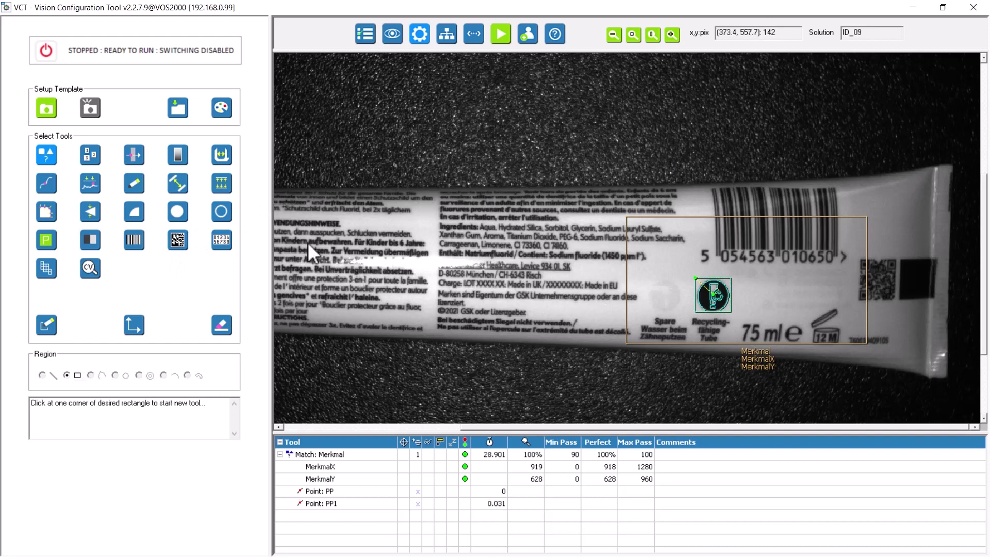
{"action": "right_click", "coordinate": [715, 290]}
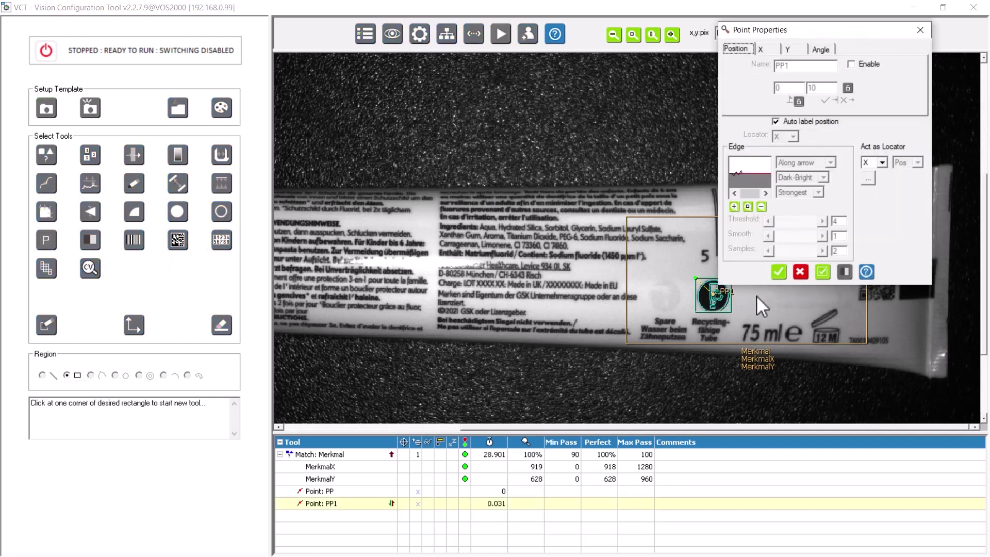
{"action": "left_click", "coordinate": [883, 163]}
{"action": "left_click", "coordinate": [882, 183]}
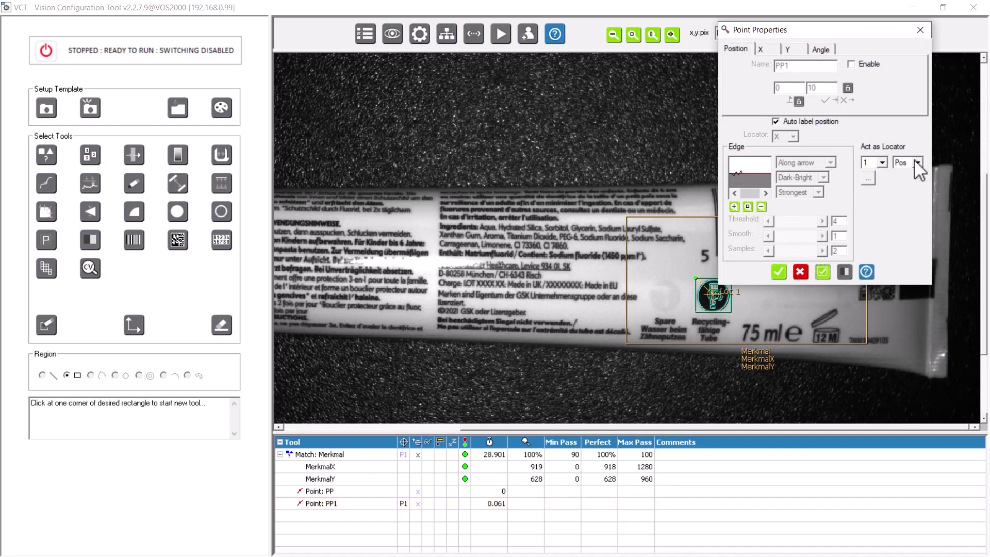
{"action": "left_click", "coordinate": [778, 273]}
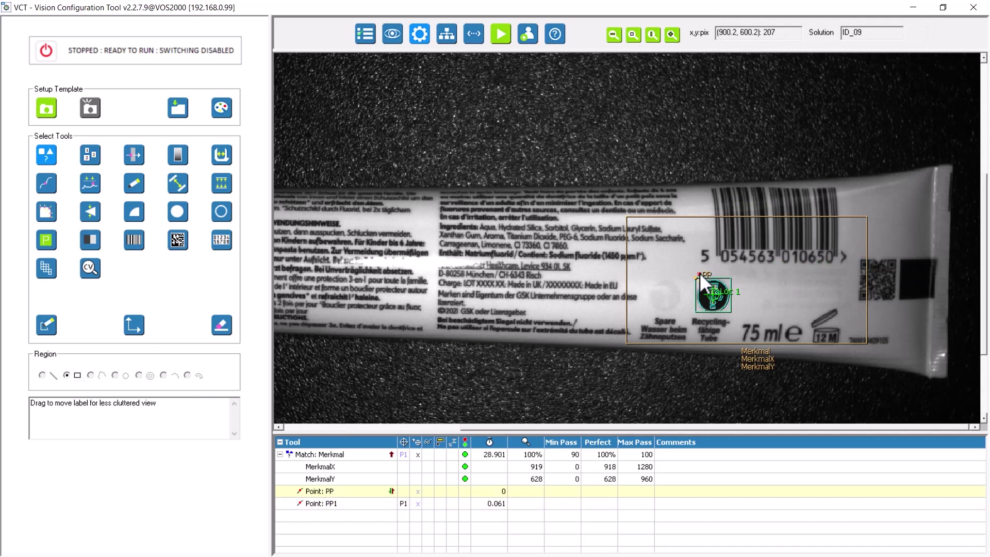
- Make the symbol's corner point PP act as the rotation reference of locator 1, and check MerkmalY's match properties
{"action": "double_click", "coordinate": [700, 274]}
{"action": "left_click", "coordinate": [868, 413]}
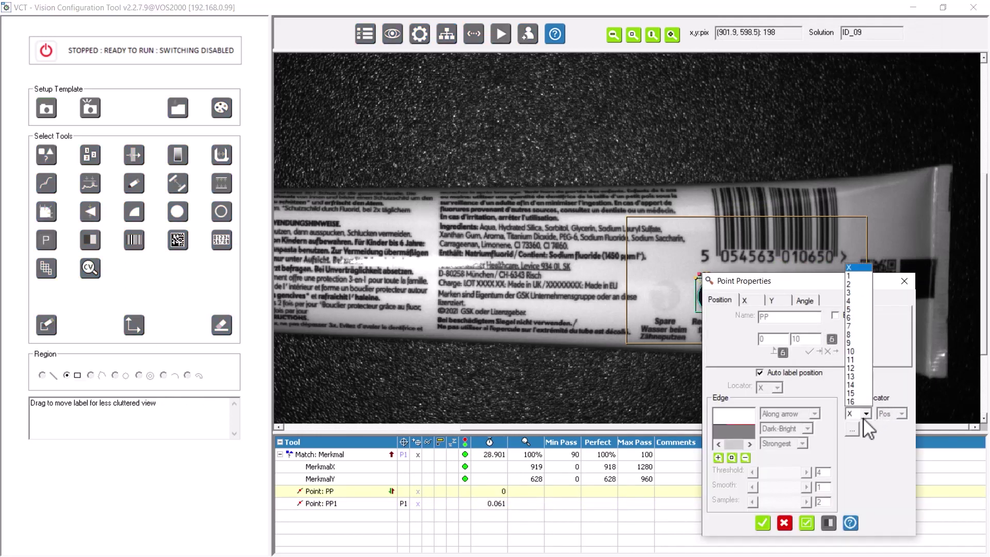
{"action": "left_click", "coordinate": [856, 277]}
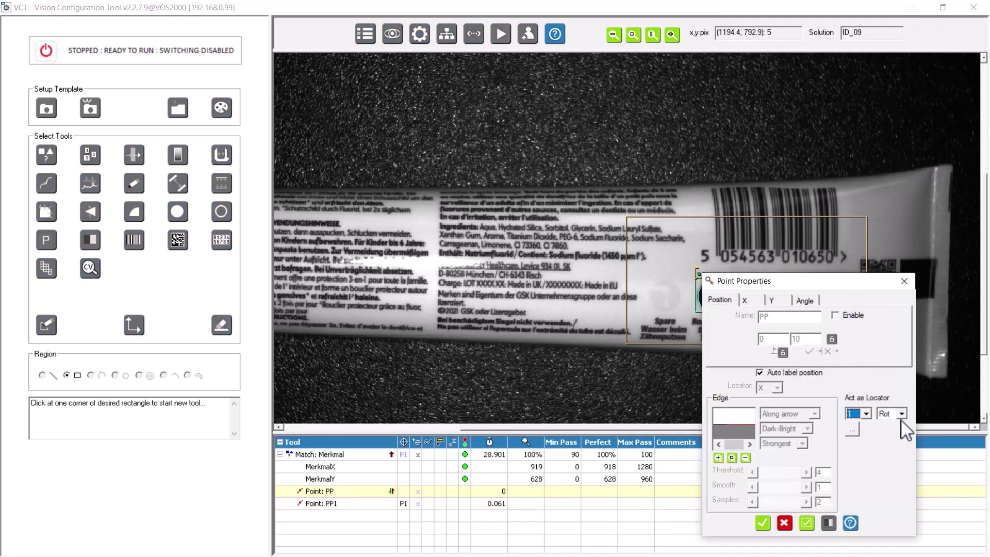
{"action": "left_click", "coordinate": [806, 522]}
{"action": "left_click", "coordinate": [763, 523]}
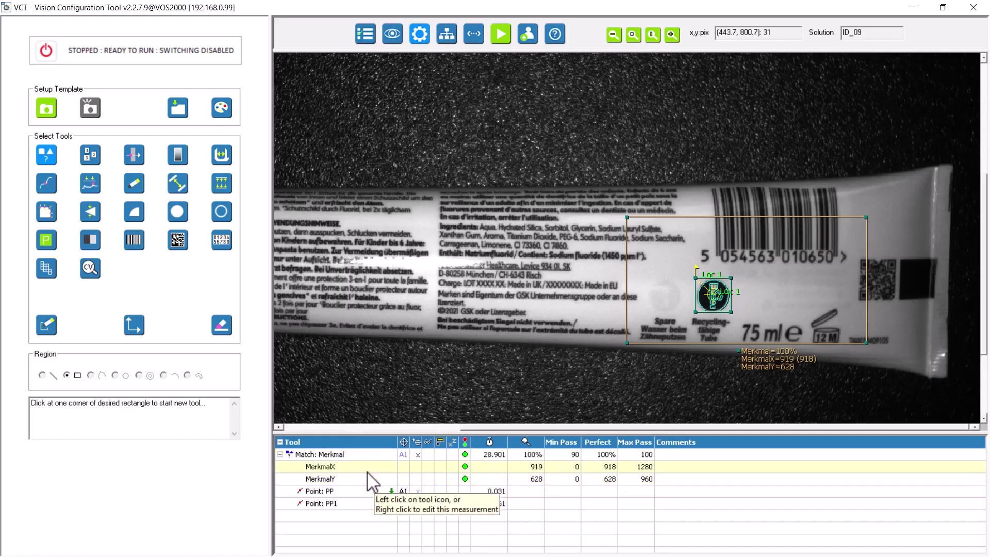
{"action": "right_click", "coordinate": [325, 479]}
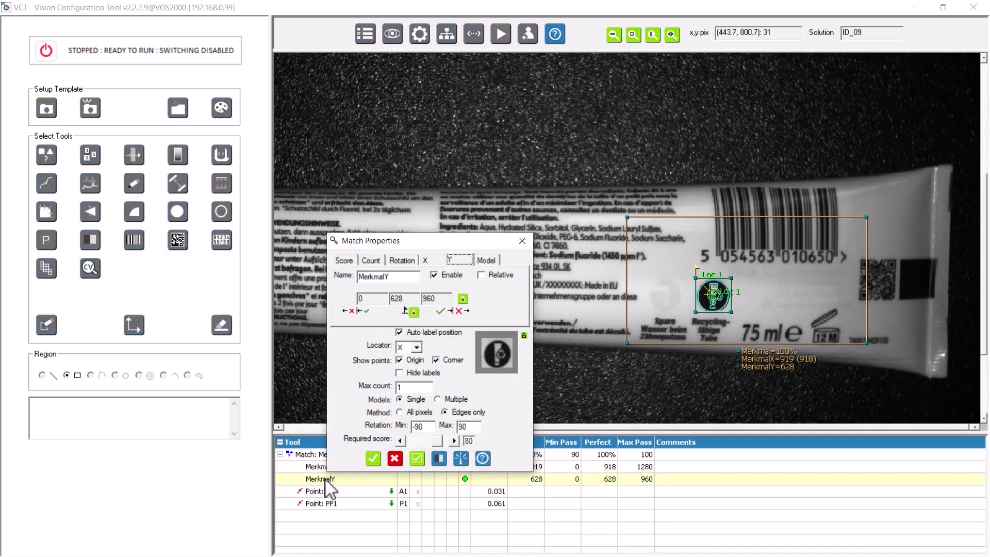
{"action": "left_click", "coordinate": [524, 235]}
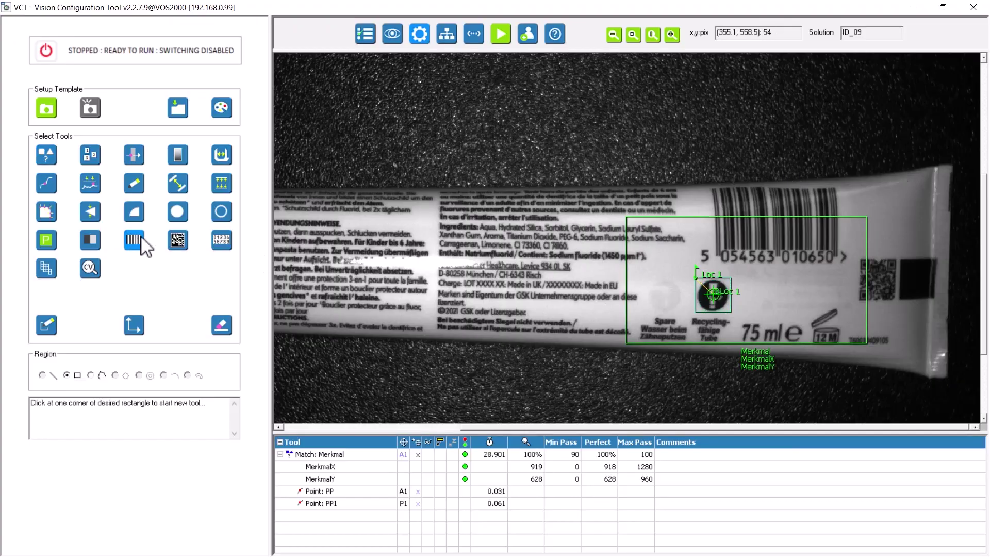
- Add a Barcode tool with a rectangular region enclosing the whole barcode on the tube, leaving a margin around it
{"action": "left_click", "coordinate": [700, 180]}
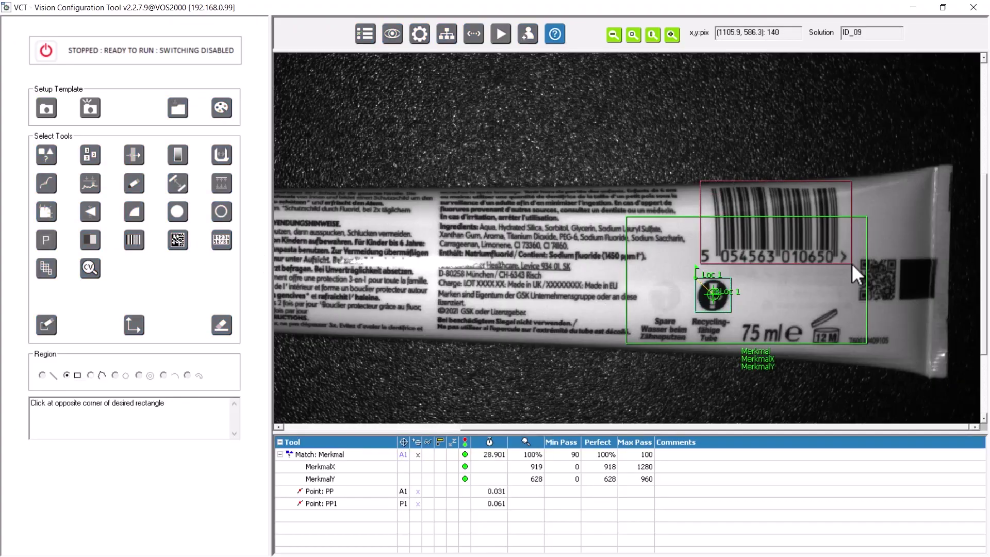
{"action": "left_click", "coordinate": [862, 266]}
{"action": "left_click_drag", "start_coordinate": [861, 181], "coordinate": [684, 171]}
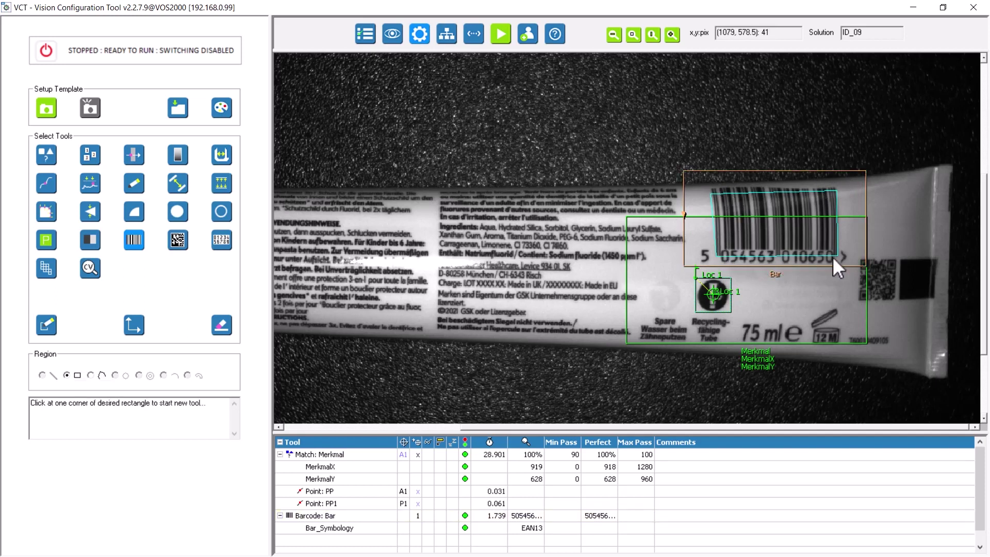
- Replace the expected value of the barcode tool Bar with the wildcard *
{"action": "right_click", "coordinate": [800, 169]}
{"action": "left_click_drag", "start_coordinate": [894, 194], "coordinate": [512, 128]}
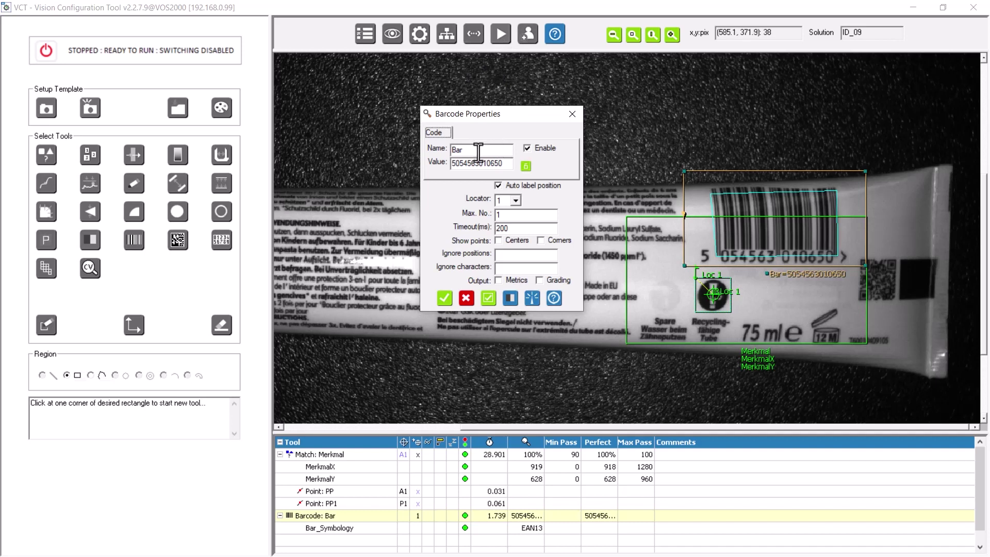
{"action": "left_click_drag", "start_coordinate": [508, 164], "coordinate": [449, 163]}
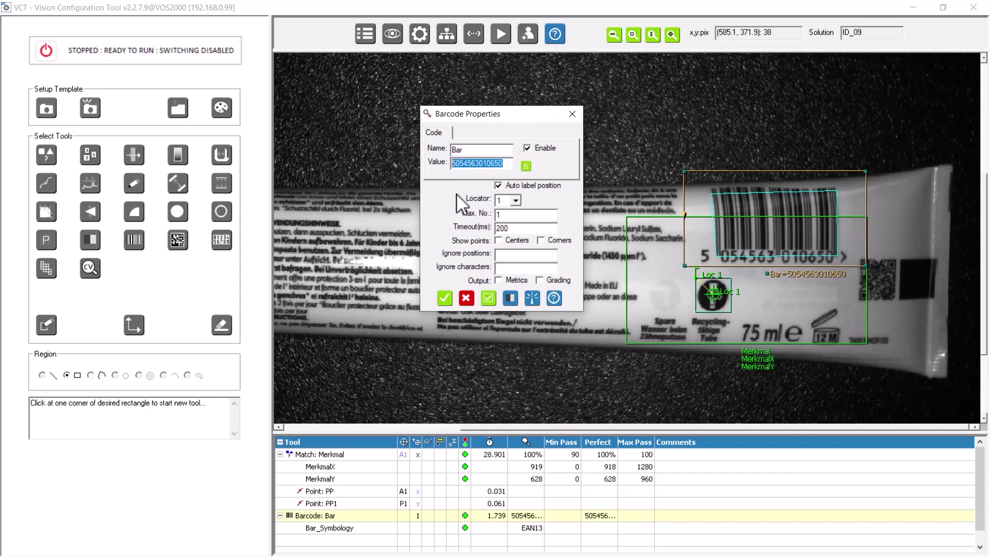
{"action": "type", "text": "'"}
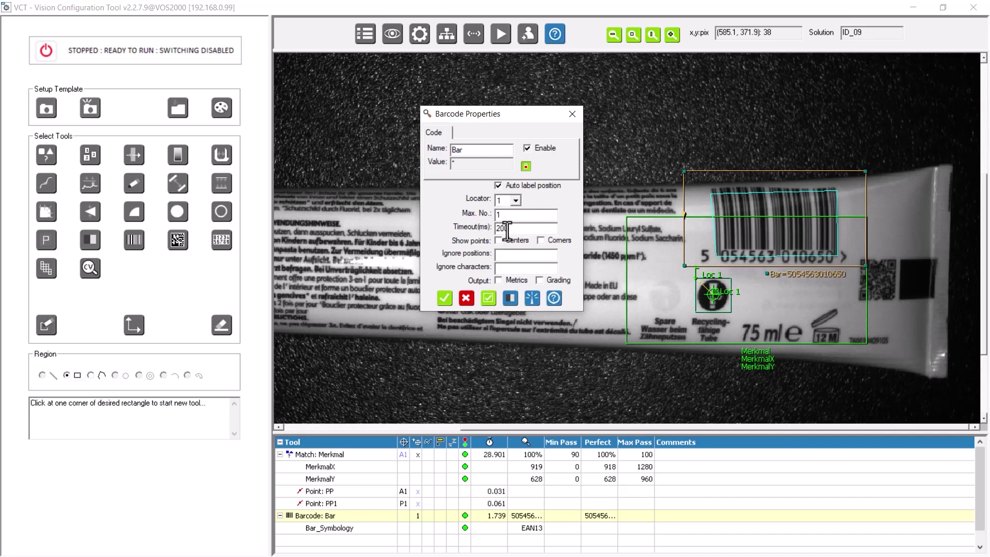
- Review the linear symbologies enabled in the barcode tool's advanced settings
{"action": "left_click", "coordinate": [531, 298]}
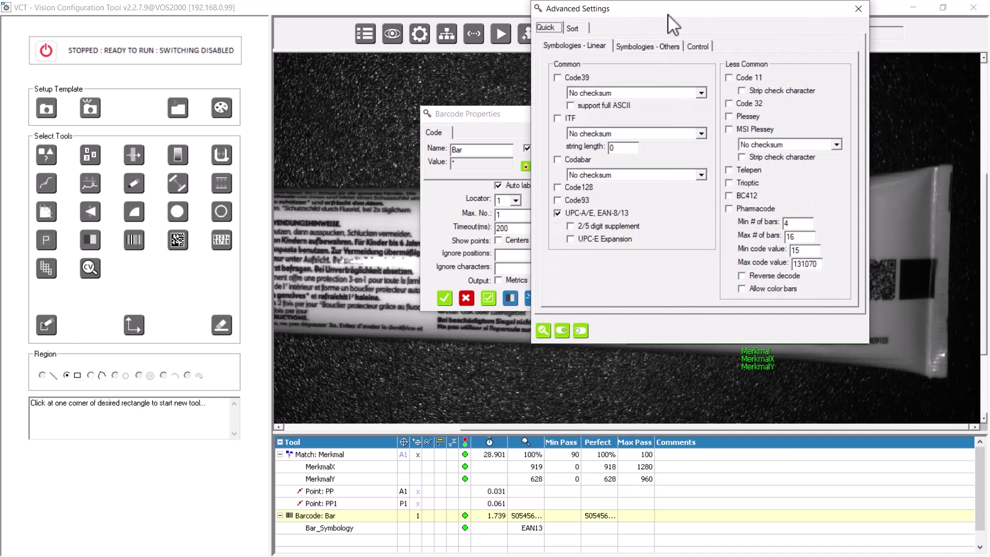
{"action": "left_click_drag", "start_coordinate": [665, 9], "coordinate": [717, 59]}
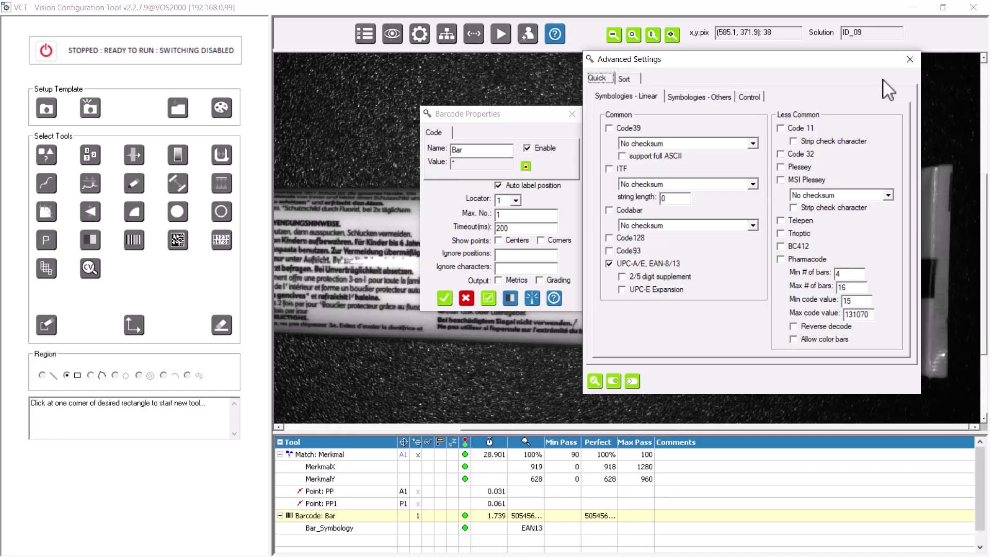
{"action": "left_click", "coordinate": [910, 59]}
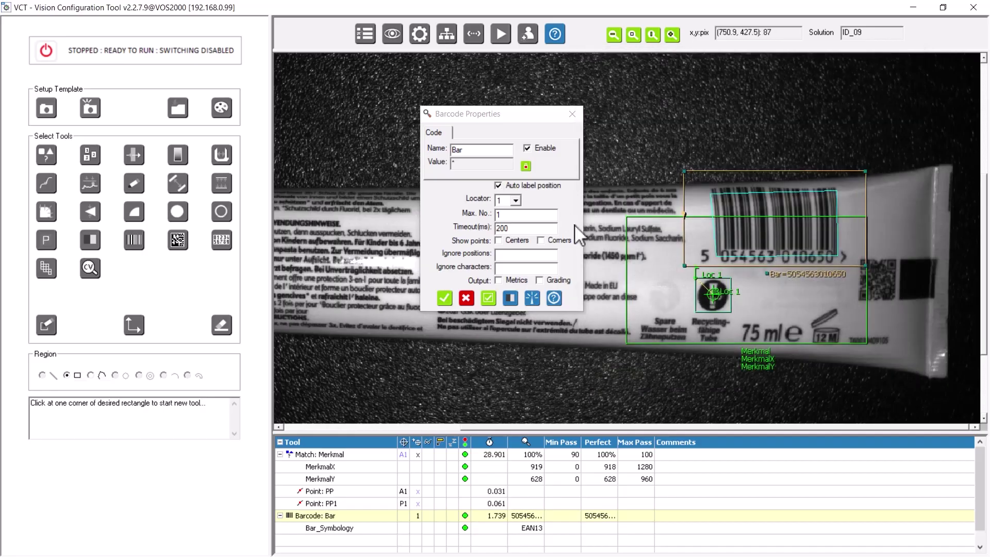
- Accept the barcode properties and run the inspection to test the barcode reading on live images of the tube
{"action": "left_click", "coordinate": [445, 297]}
{"action": "left_click", "coordinate": [502, 36]}
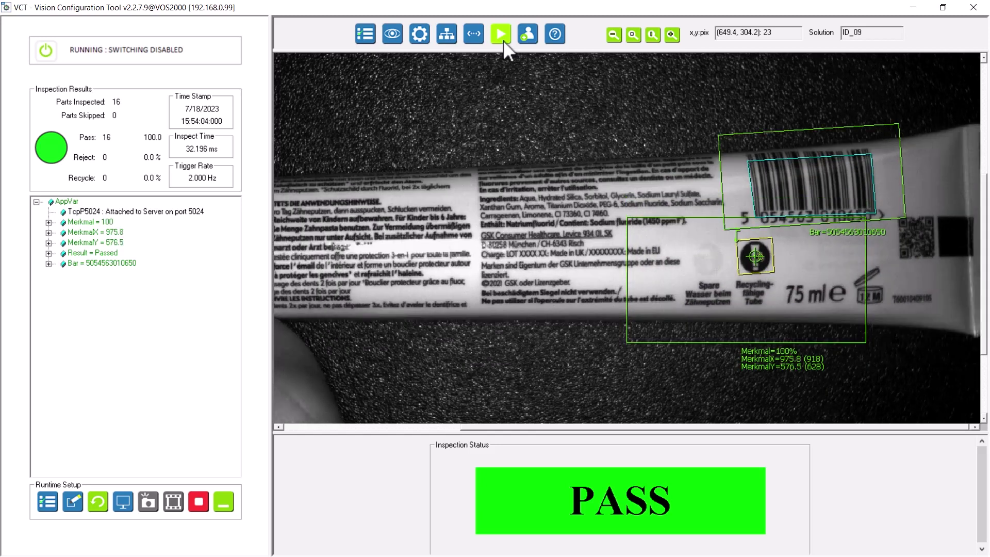
{"action": "left_click", "coordinate": [503, 40]}
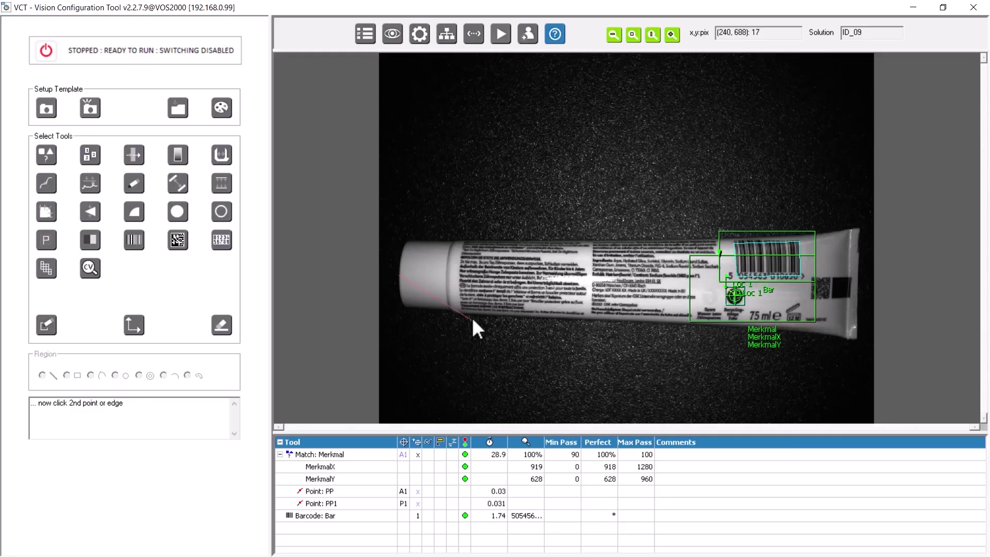
- Add a Distance tool along the tube's length, from the outer edge of the cap to the crimped end
{"action": "right_click", "coordinate": [413, 277]}
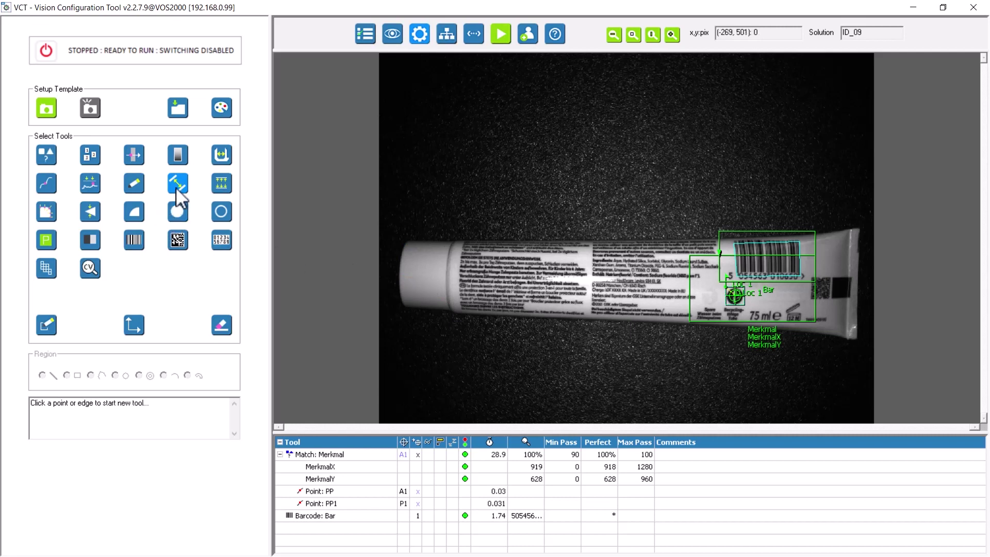
{"action": "left_click", "coordinate": [403, 278]}
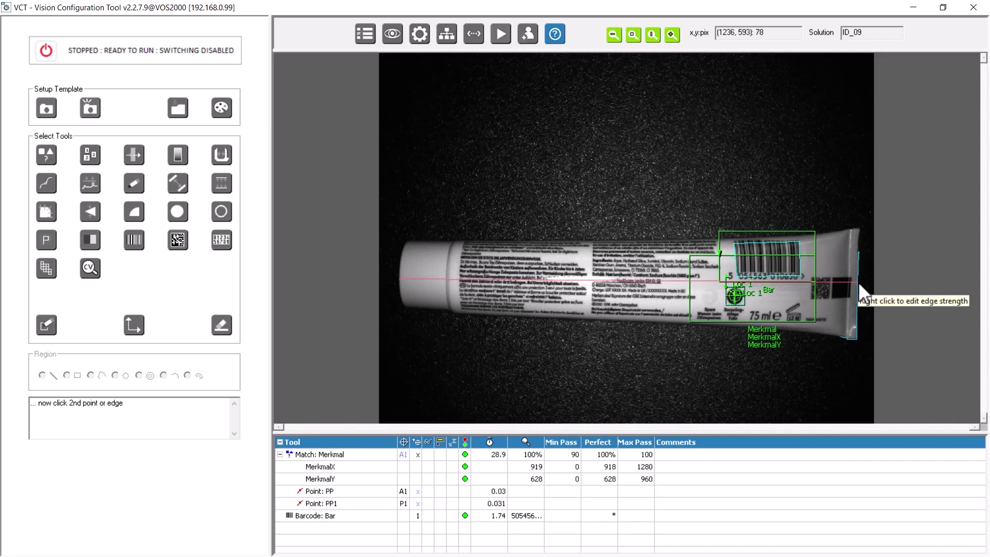
{"action": "left_click", "coordinate": [859, 281]}
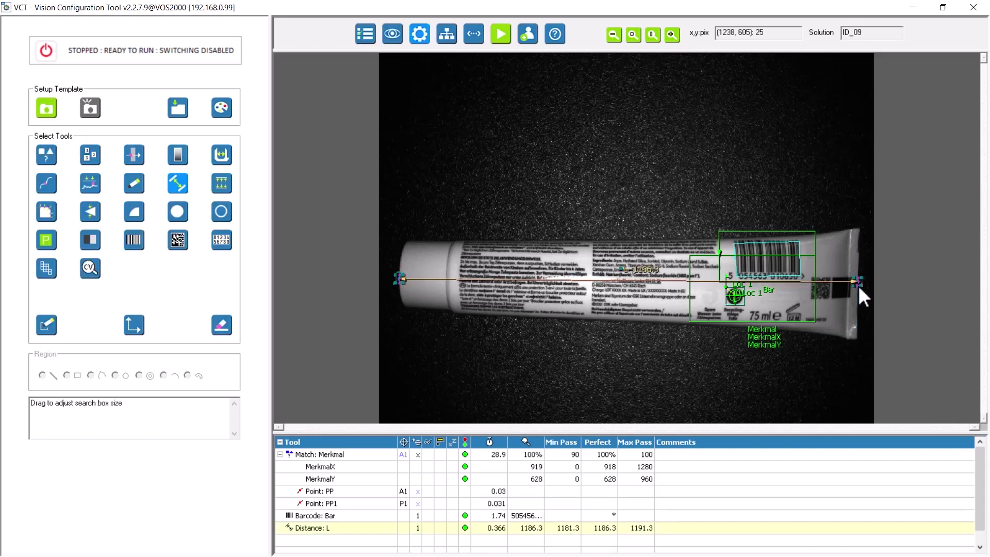
- Adjust the edge search boxes at both ends of the tube's distance line
{"action": "left_click", "coordinate": [672, 36]}
{"action": "left_click", "coordinate": [672, 36]}
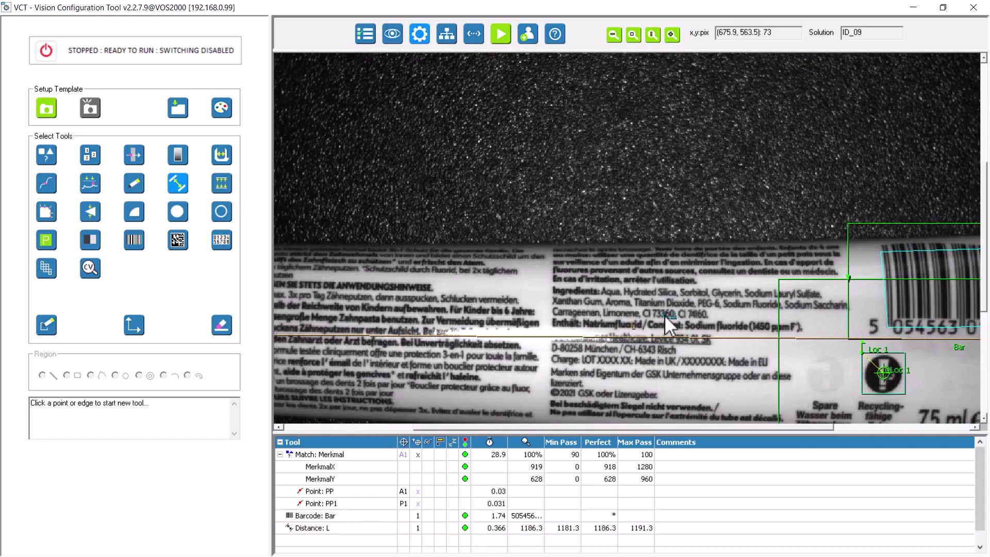
{"action": "left_click_drag", "start_coordinate": [621, 426], "coordinate": [493, 426]}
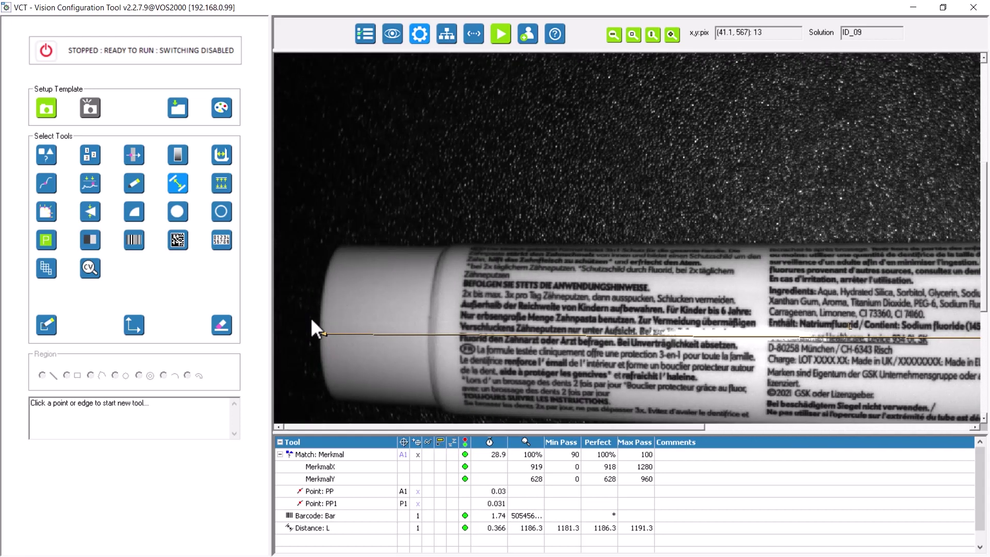
{"action": "left_click_drag", "start_coordinate": [353, 323], "coordinate": [288, 326]}
{"action": "left_click_drag", "start_coordinate": [354, 343], "coordinate": [361, 342]}
{"action": "left_click_drag", "start_coordinate": [510, 428], "coordinate": [809, 436]}
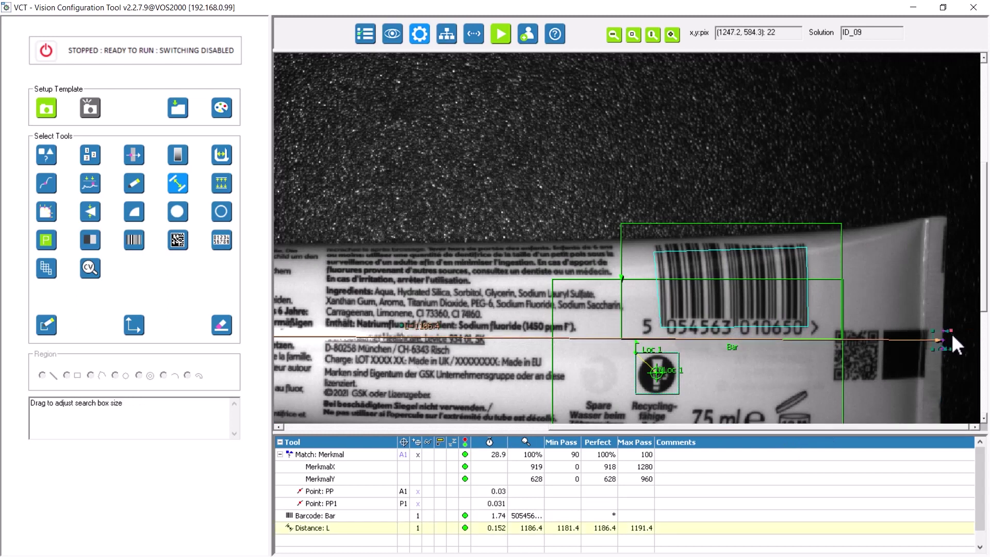
{"action": "left_click", "coordinate": [963, 365]}
{"action": "left_click", "coordinate": [634, 39]}
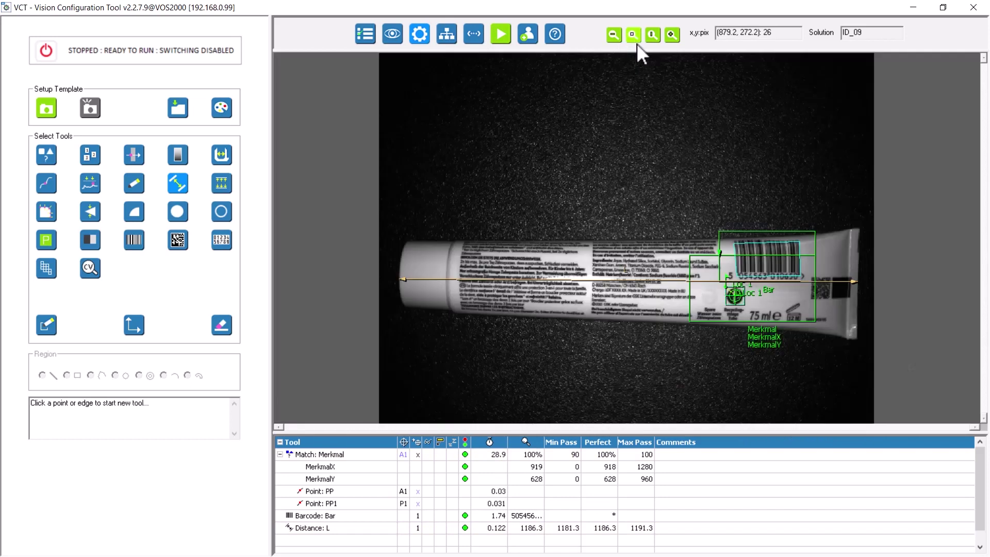
- Rename the tube's distance measurement to LaengeTube
{"action": "left_click", "coordinate": [492, 280]}
{"action": "right_click", "coordinate": [493, 279]}
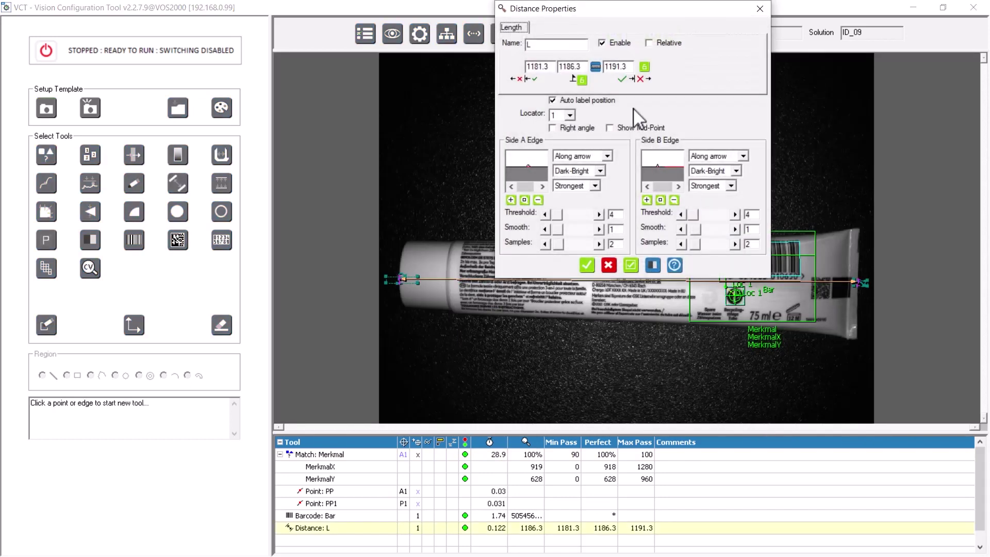
{"action": "left_click", "coordinate": [541, 47]}
{"action": "type", "text": "aengeTube"}
- Scale the LaengeTube measurement so that its current length corresponds to 177 in the new units
{"action": "left_click", "coordinate": [596, 67]}
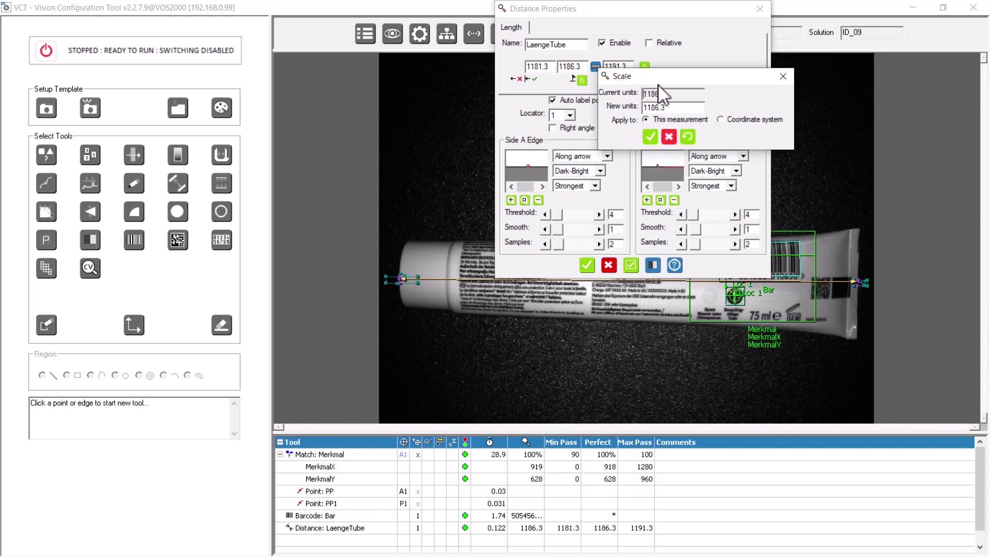
{"action": "left_click_drag", "start_coordinate": [672, 108], "coordinate": [641, 108]}
{"action": "left_click", "coordinate": [651, 137]}
- Set LaengeTube's pass limits to 176 and 178, and toggle the locks on its perfect value and limits
{"action": "left_click_drag", "start_coordinate": [549, 67], "coordinate": [534, 66]}
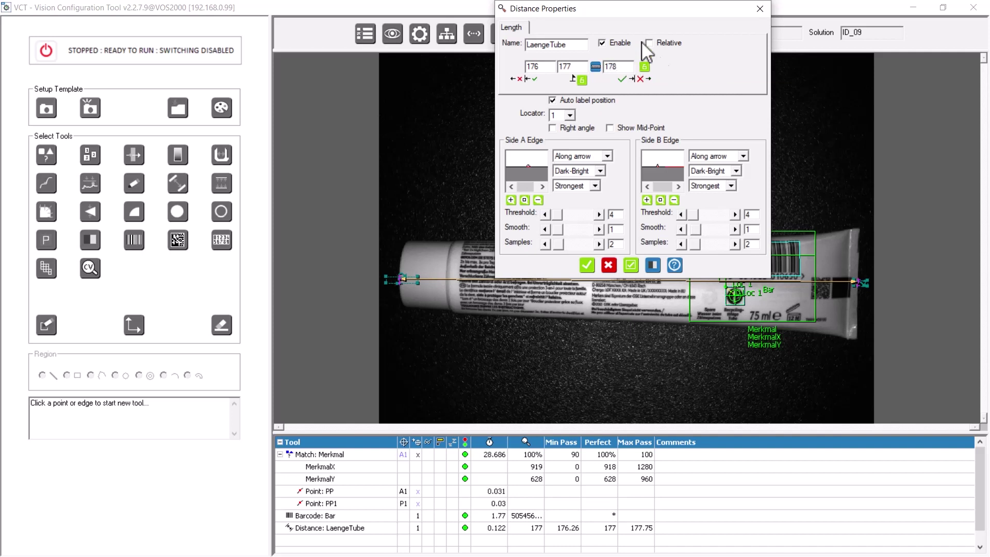
{"action": "left_click", "coordinate": [581, 79]}
{"action": "left_click", "coordinate": [645, 67]}
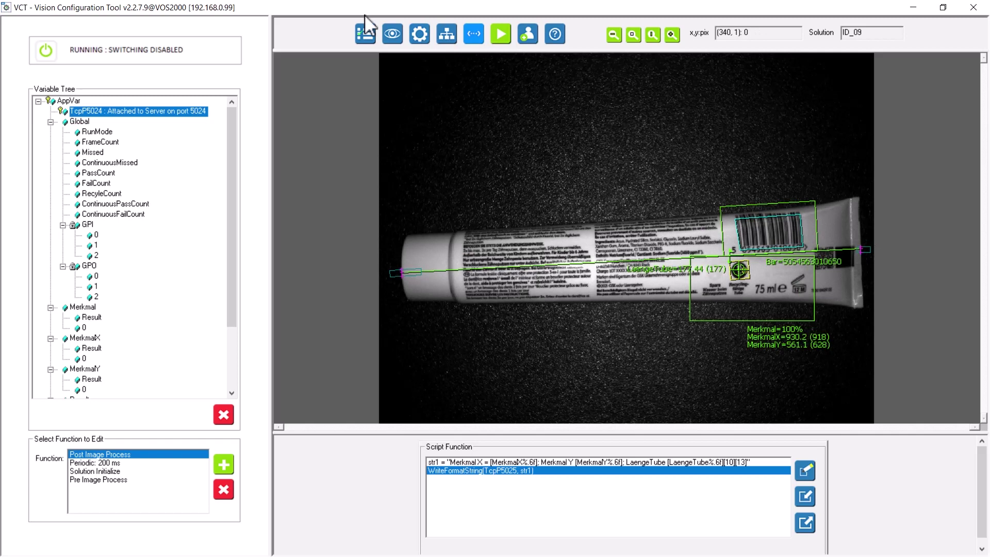
- Save the solution under ID 08 with the description Zahnpasta, and check its entry in the solution list
{"action": "left_click", "coordinate": [367, 35]}
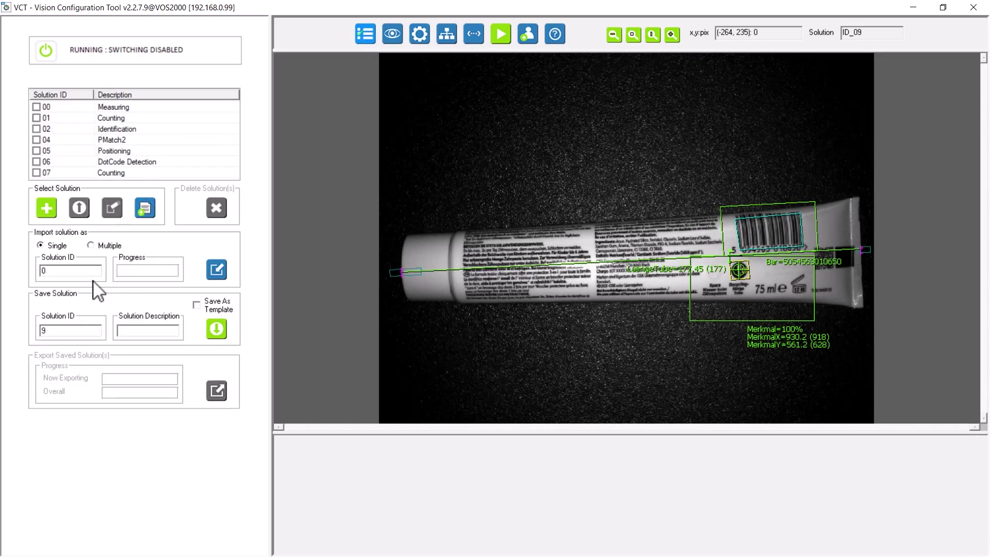
{"action": "left_click", "coordinate": [66, 330]}
{"action": "type", "text": "08"}
{"action": "left_click", "coordinate": [140, 331]}
{"action": "type", "text": "Zahnpasta"}
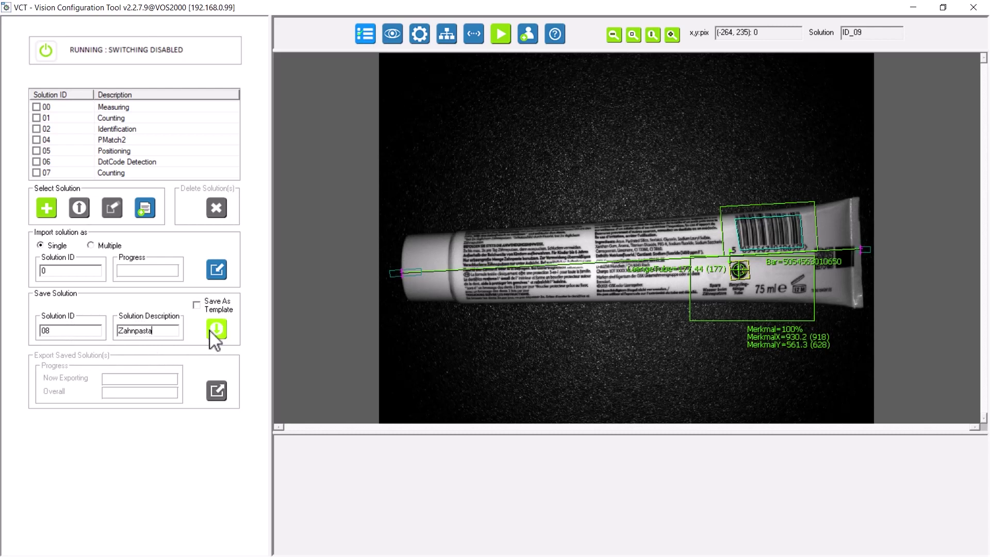
{"action": "left_click", "coordinate": [211, 331]}
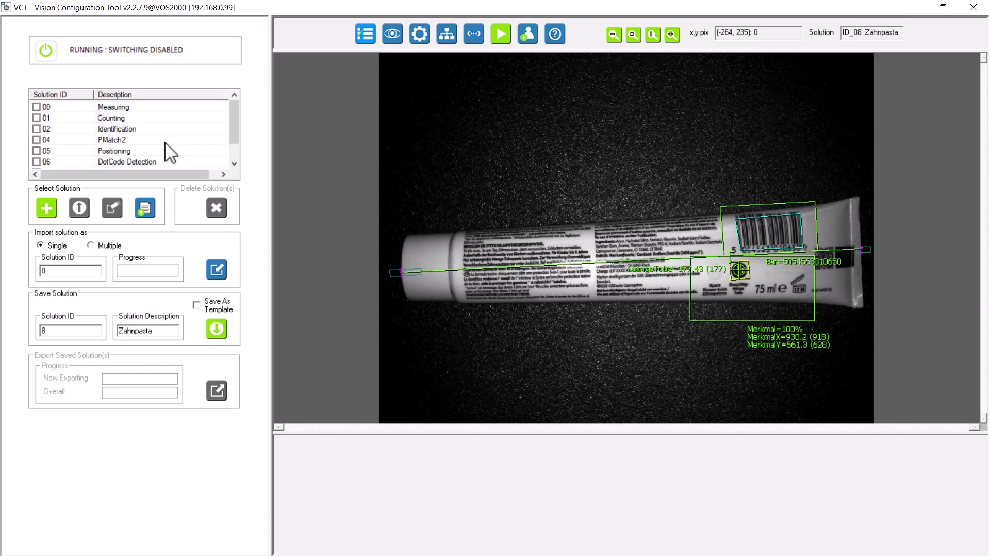
{"action": "scroll", "coordinate": [166, 154], "scroll_direction": "down", "scroll_amount": 1}
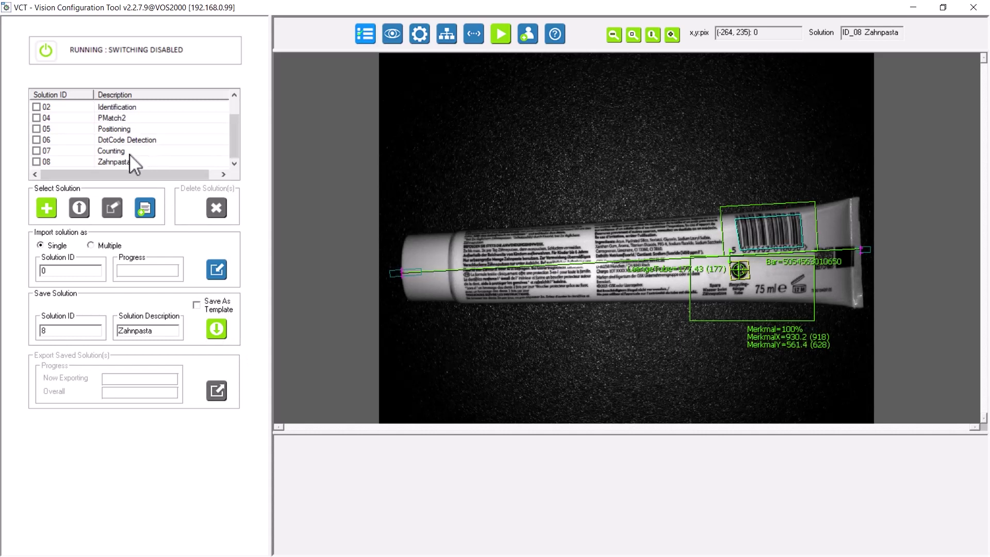